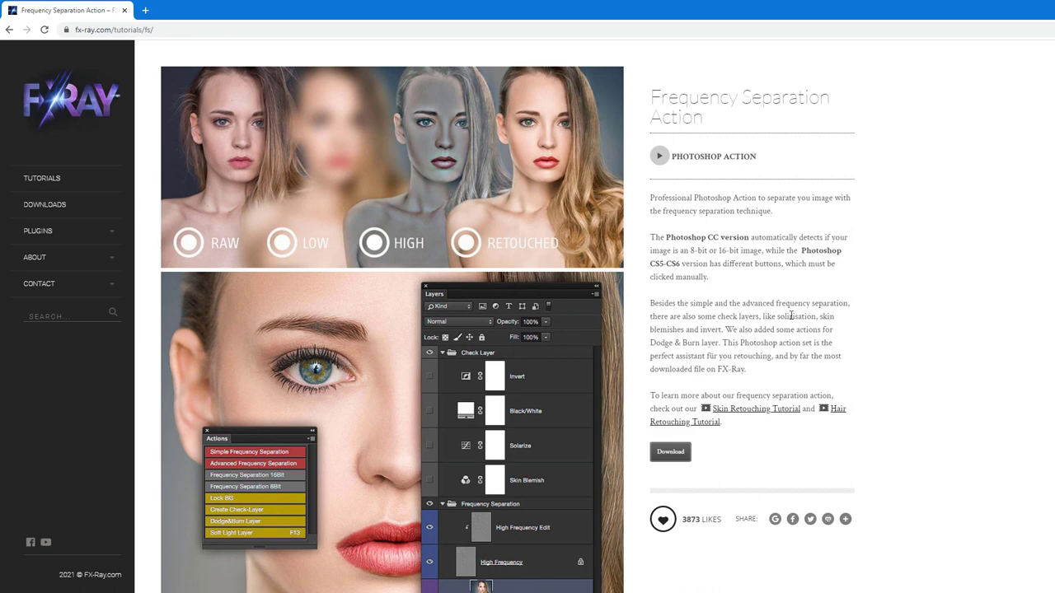
# Scroll the FX-Ray Frequency Separation Action page down to its Download button.
pyautogui.scroll(-5, 799, 328)
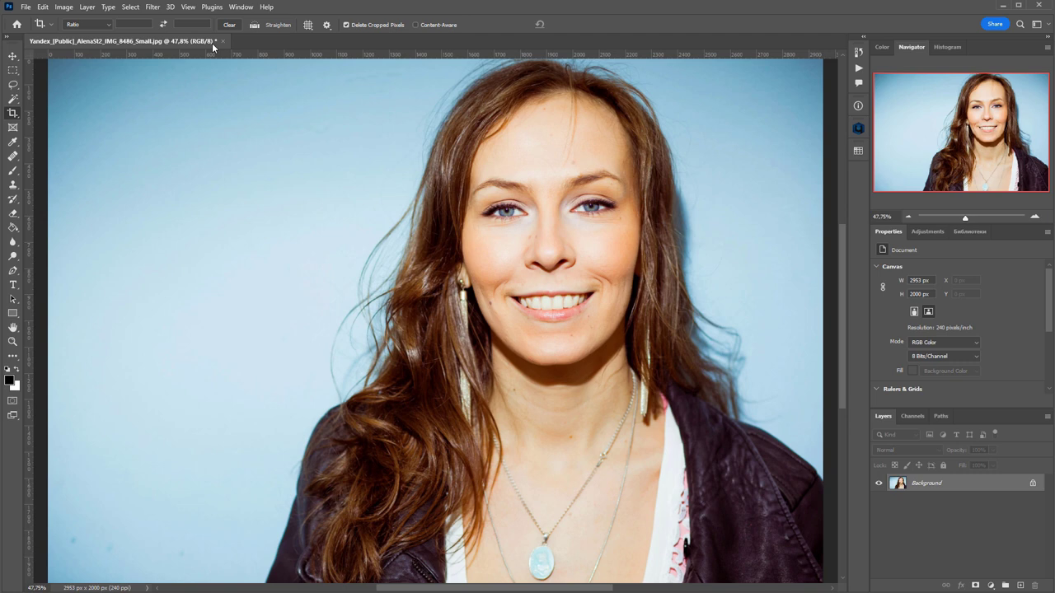
# Duplicate Background and run the Frequency Separation 8bit action with a 27,7 px blur radius.
pyautogui.hotkey('ctrl', 'j')
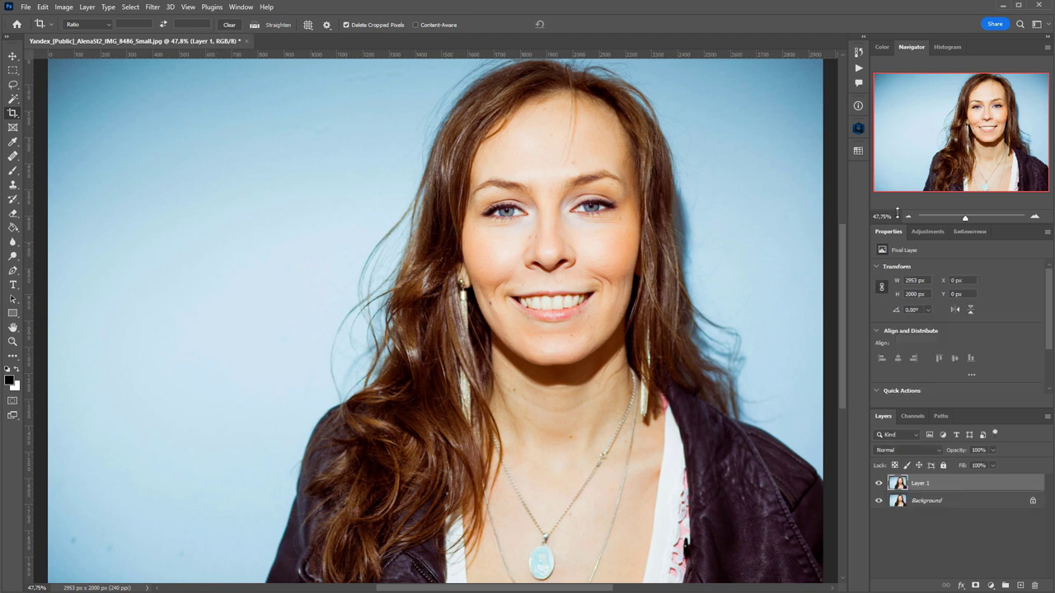
pyautogui.click(860, 70)
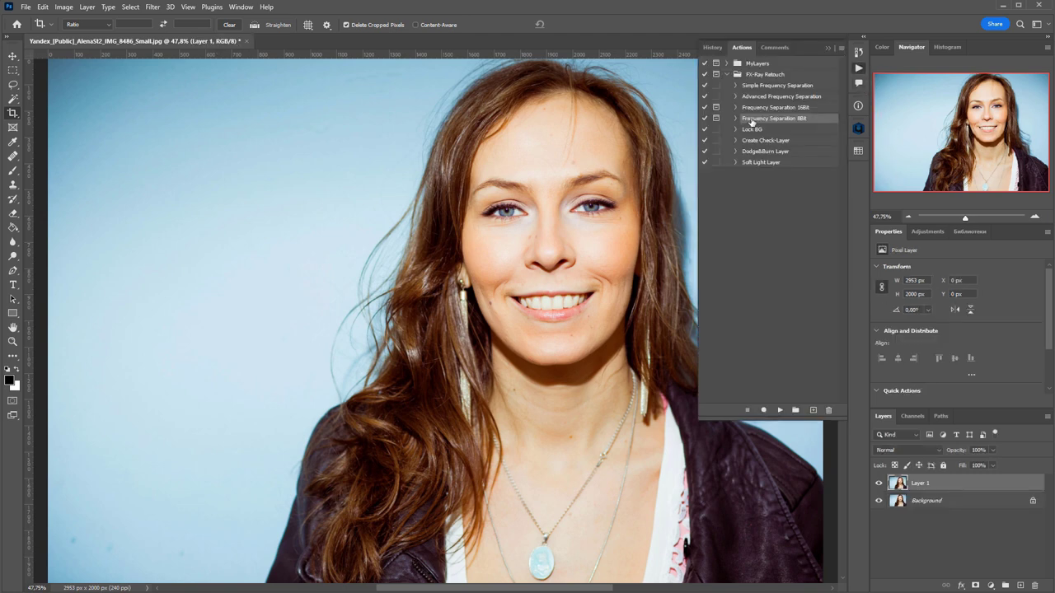
pyautogui.click(780, 410)
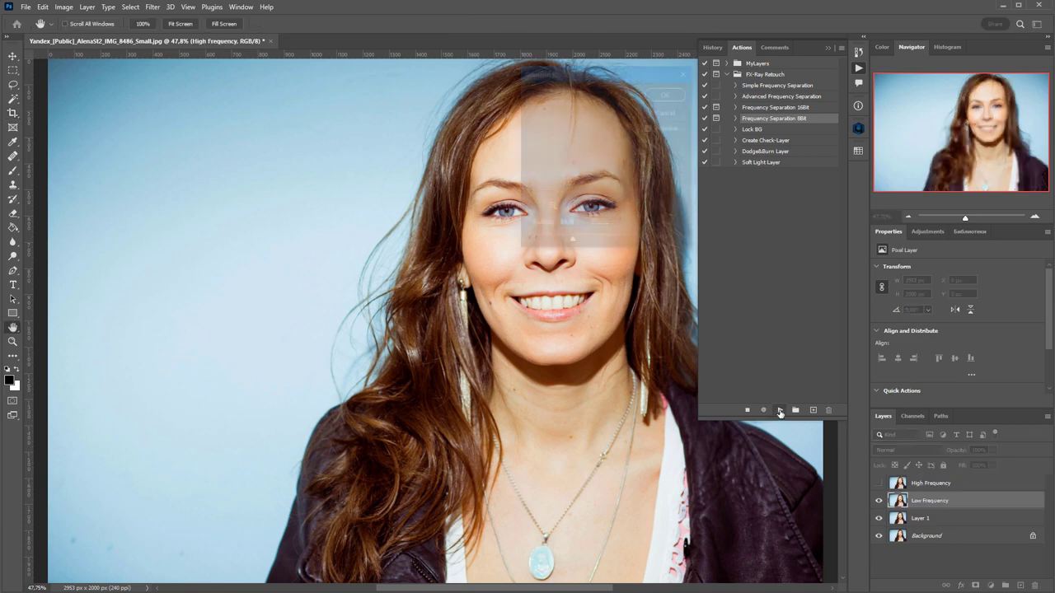
pyautogui.moveTo(572, 242); pyautogui.dragTo(600, 236)
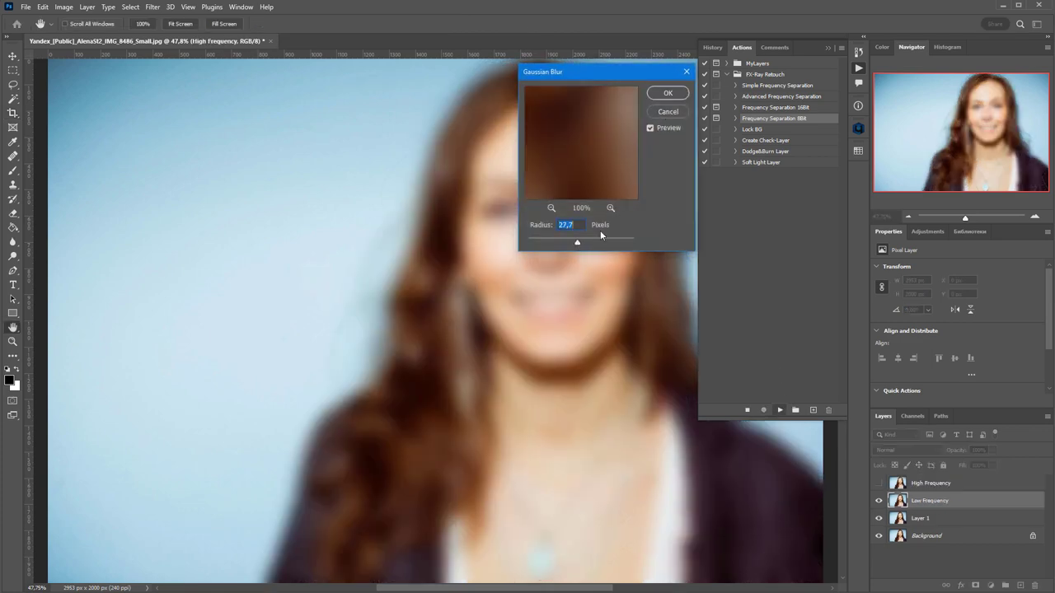
pyautogui.click(666, 93)
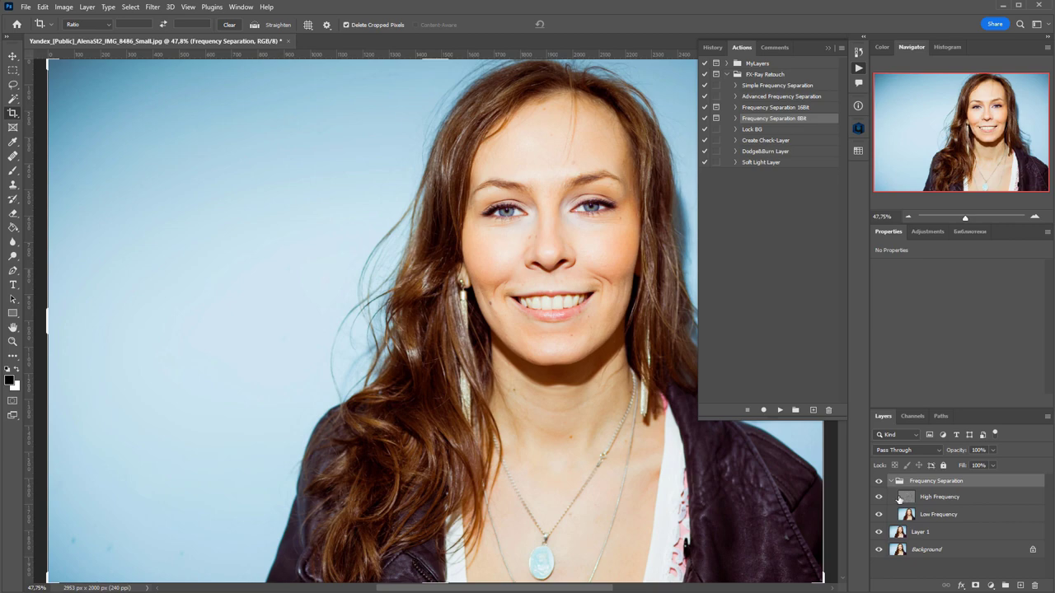
# Inspect the High Frequency layer hidden and soloed, then merge the Frequency Separation group.
pyautogui.click(878, 497)
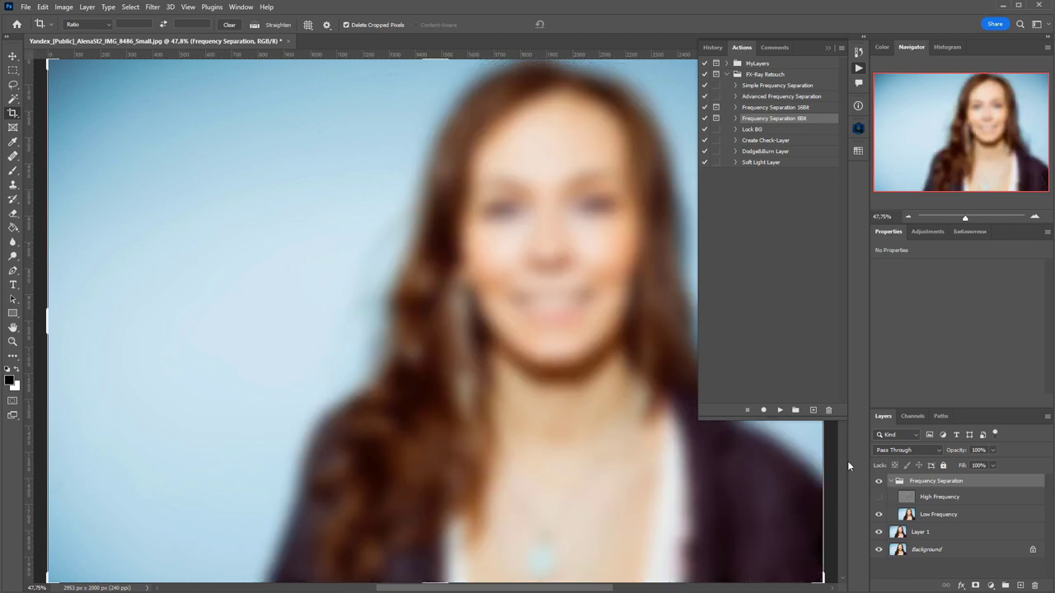
pyautogui.click(878, 497)
pyautogui.click(894, 497)
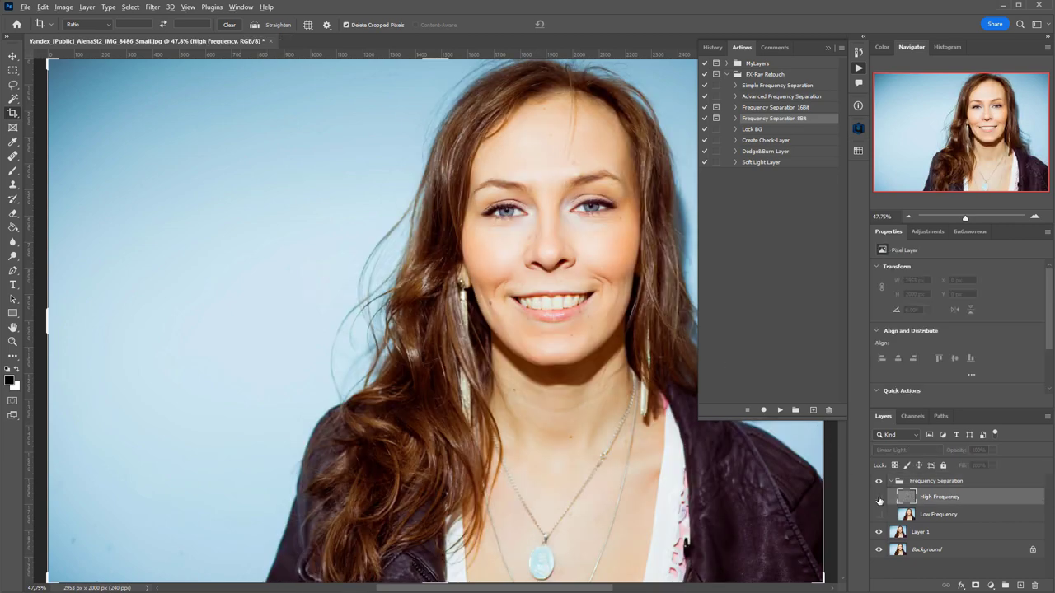
pyautogui.keyDown('alt'); pyautogui.click(878, 497); pyautogui.keyUp('alt')
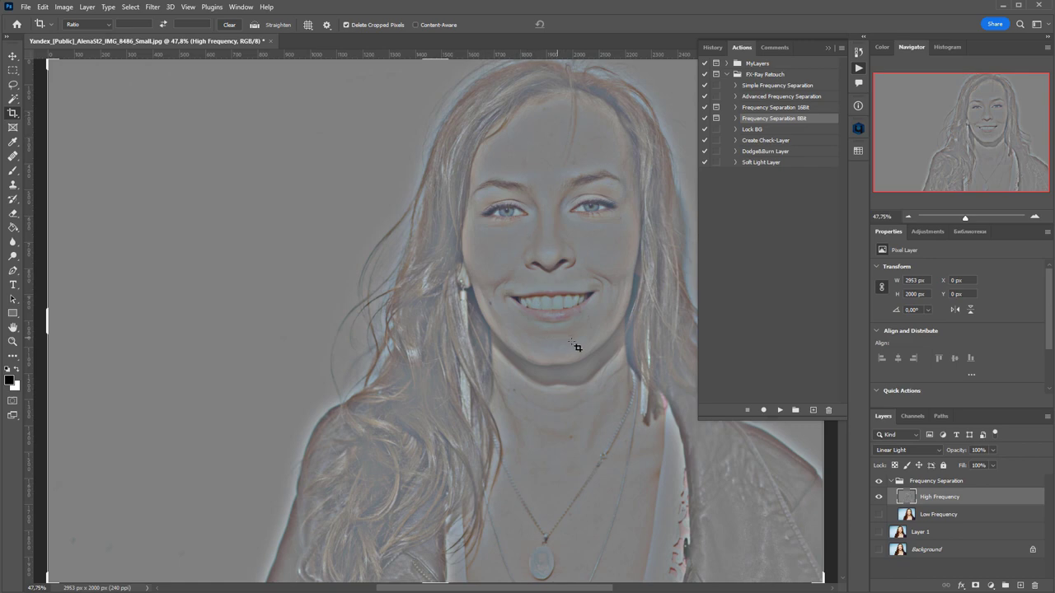
pyautogui.keyDown('alt'); pyautogui.click(878, 482); pyautogui.keyUp('alt')
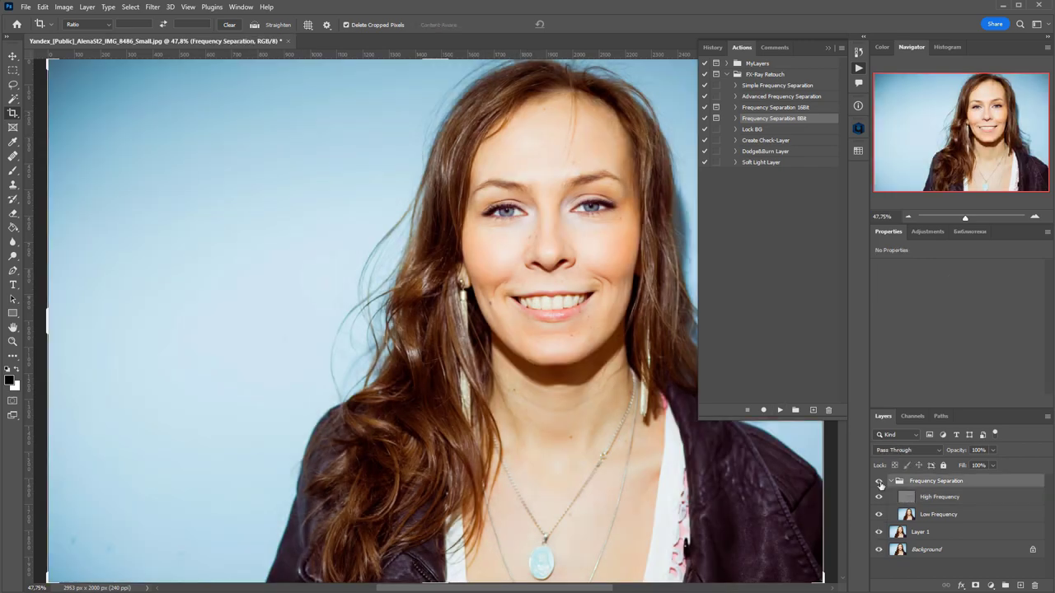
pyautogui.hotkey('ctrl', 'e')
pyautogui.click(990, 586)
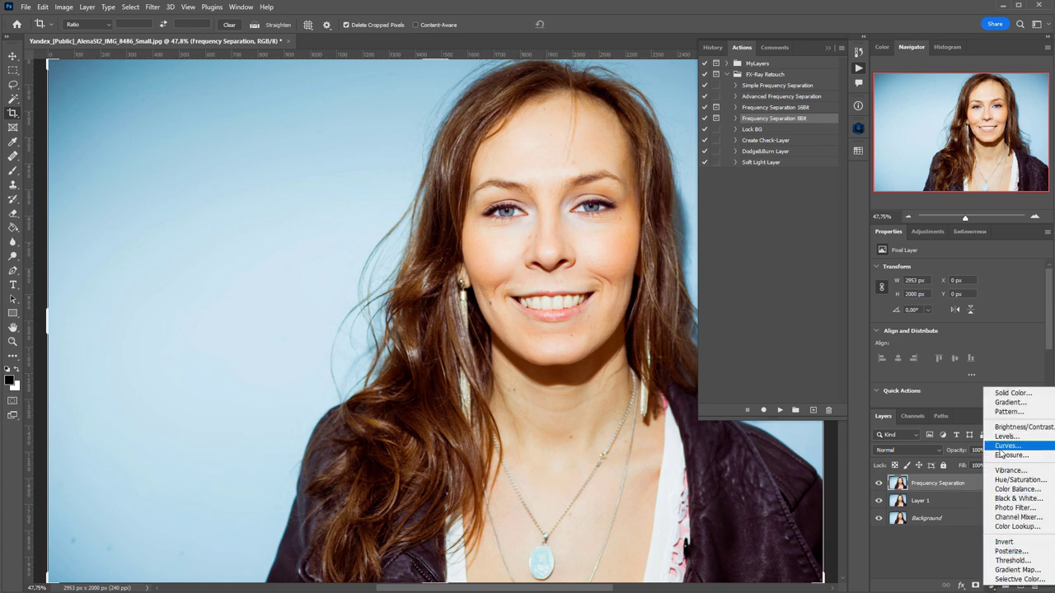
# Add a Curves check layer with its black input slider far right, viewed at 200%.
pyautogui.click(1006, 447)
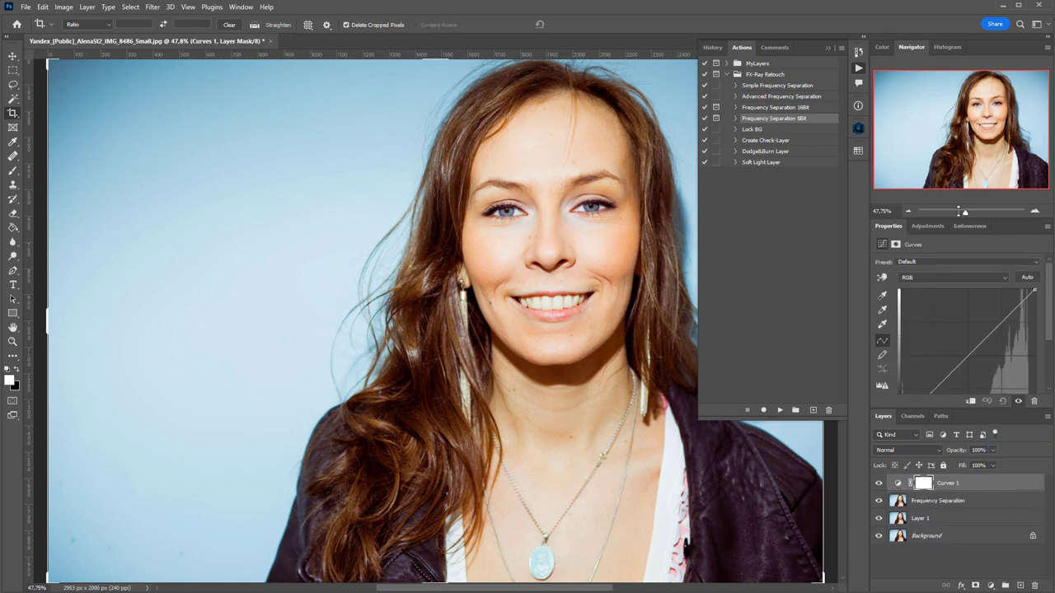
pyautogui.moveTo(958, 211); pyautogui.dragTo(958, 161)
pyautogui.moveTo(901, 378); pyautogui.dragTo(989, 391)
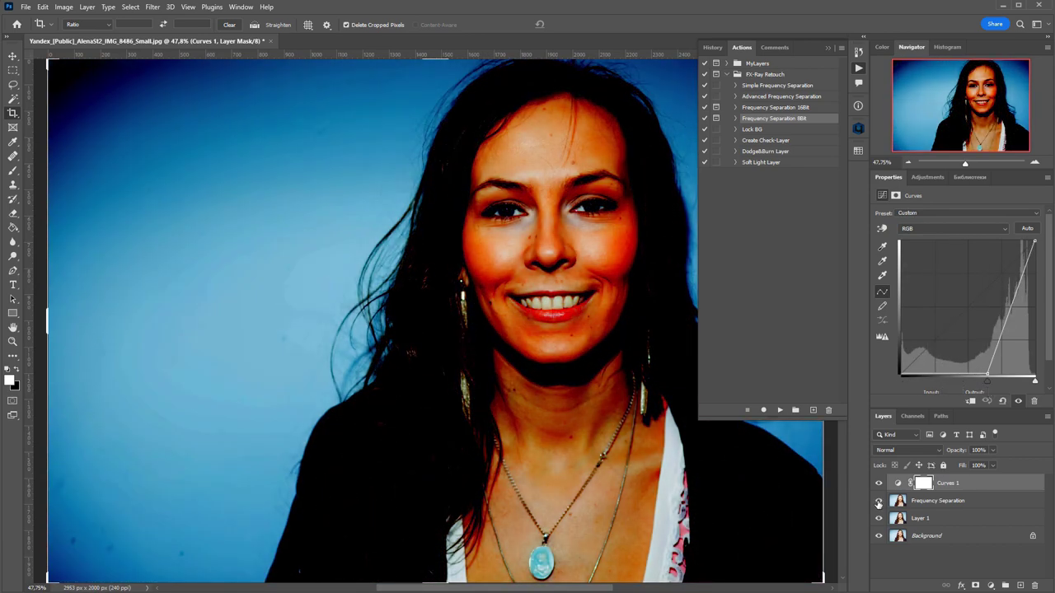
pyautogui.hotkey('ctrl', '1')
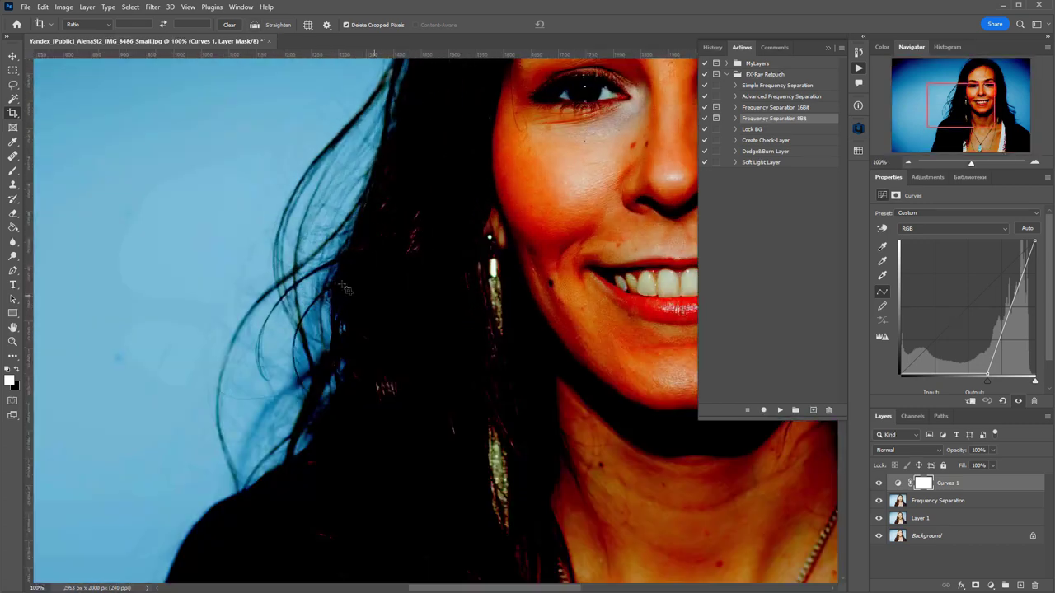
pyautogui.moveTo(289, 238); pyautogui.dragTo(473, 239)
pyautogui.hotkey('ctrl', '+')
pyautogui.moveTo(441, 195); pyautogui.dragTo(543, 276)
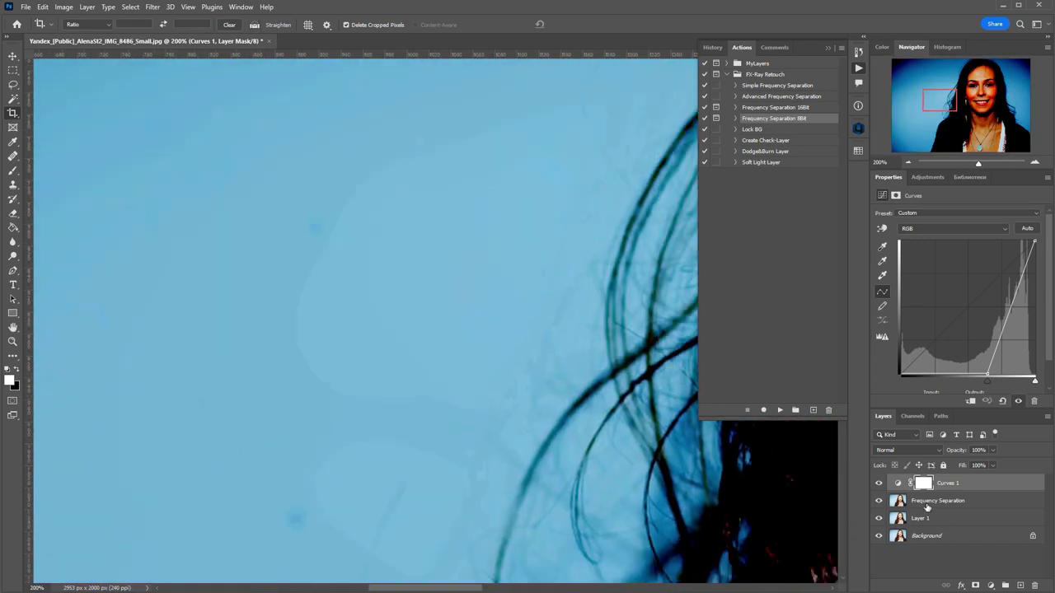
# Darken the Curves 1 curve slightly more, compare Frequency Separation on and off, then hide Curves 1.
pyautogui.click(927, 502)
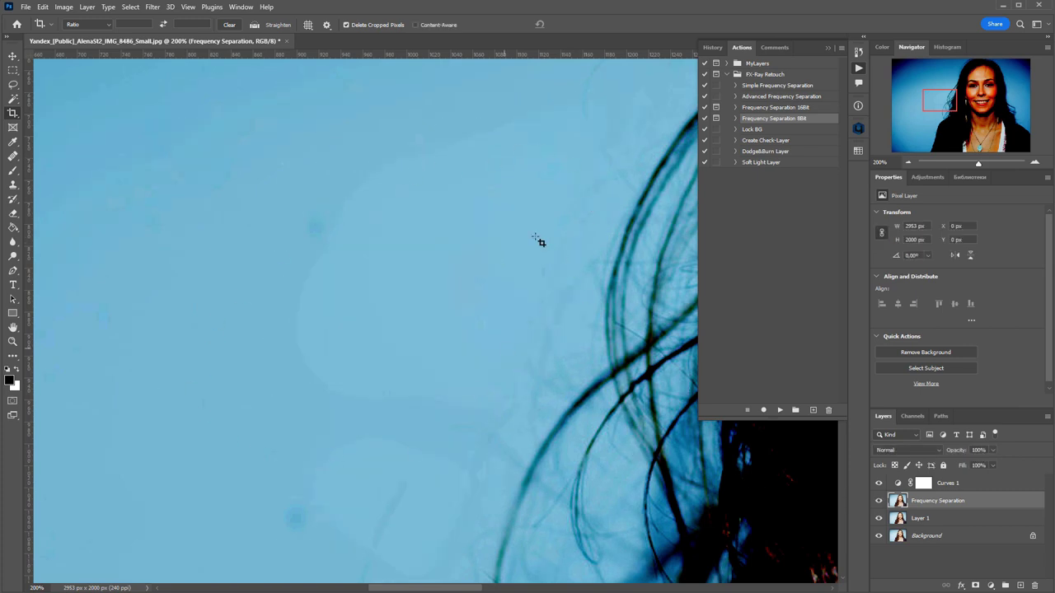
pyautogui.click(946, 484)
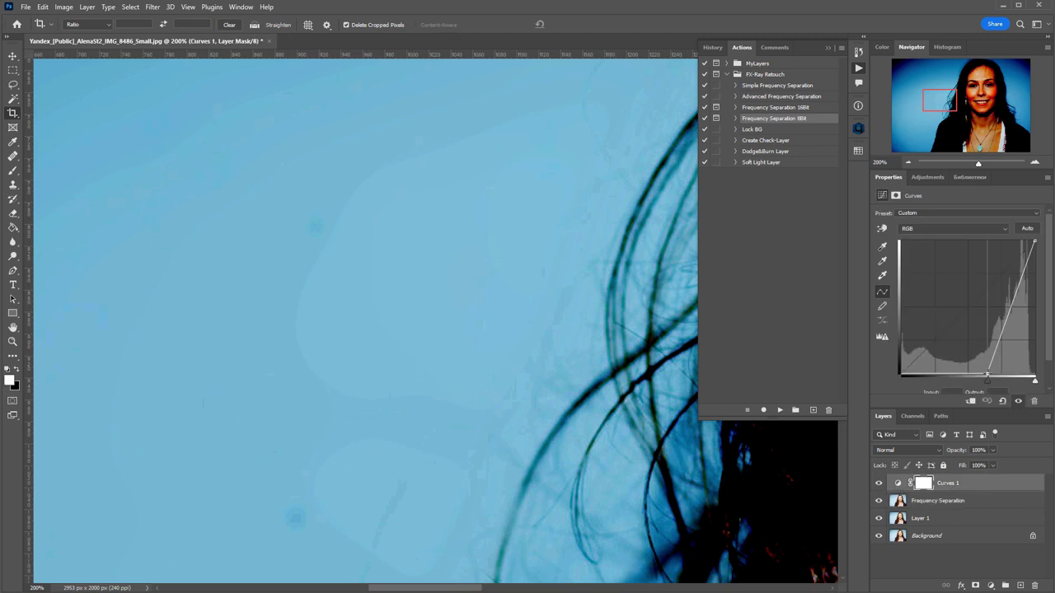
pyautogui.moveTo(1007, 375); pyautogui.dragTo(1007, 376)
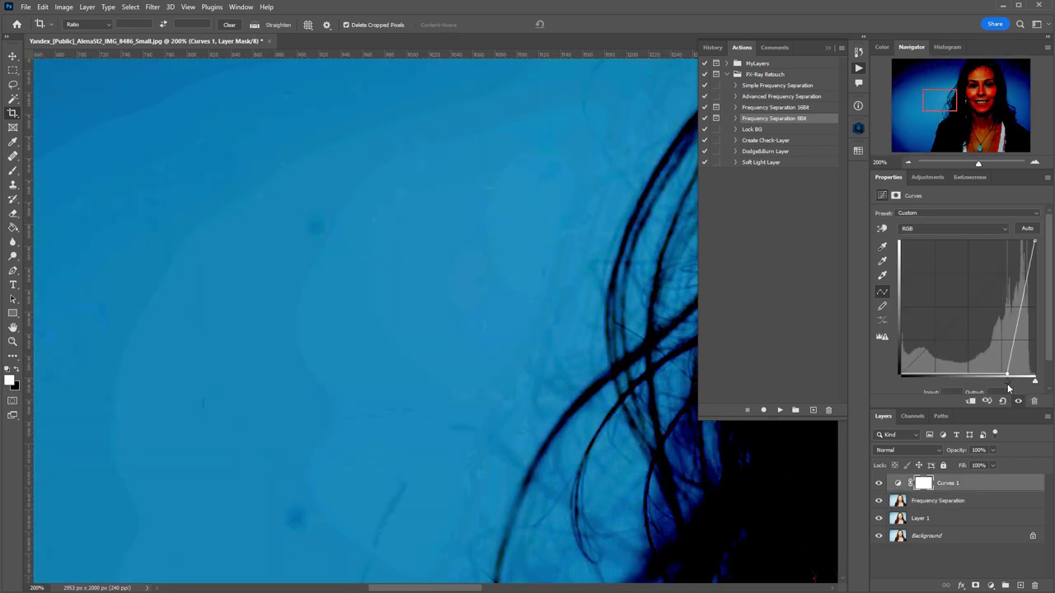
pyautogui.click(946, 504)
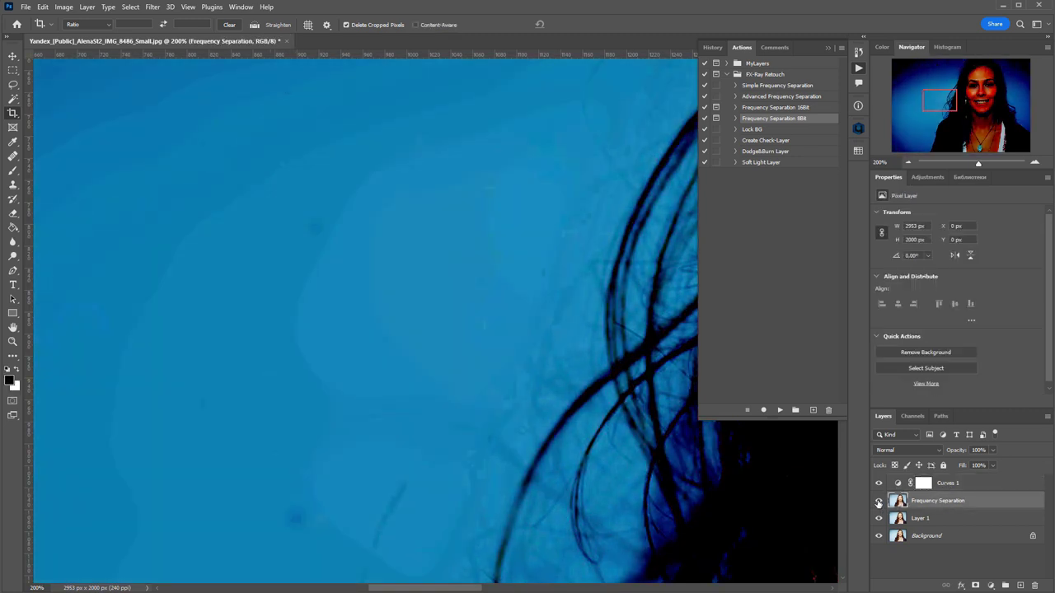
pyautogui.click(878, 501)
pyautogui.click(879, 501)
pyautogui.click(879, 485)
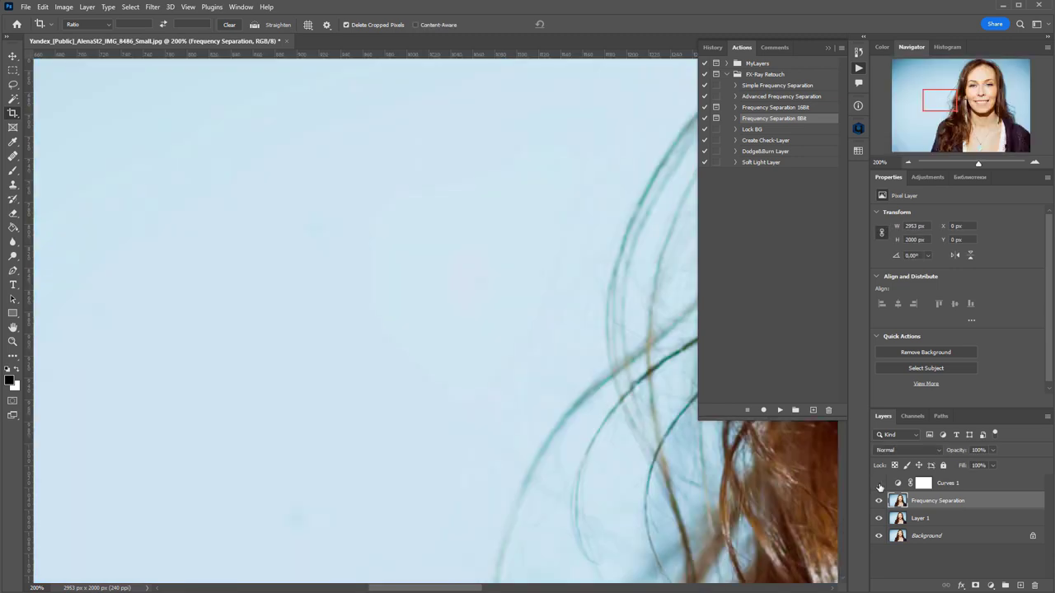
# Run the Frequency Separation 8Bit action twice more, merging each new group into one layer.
pyautogui.click(780, 409)
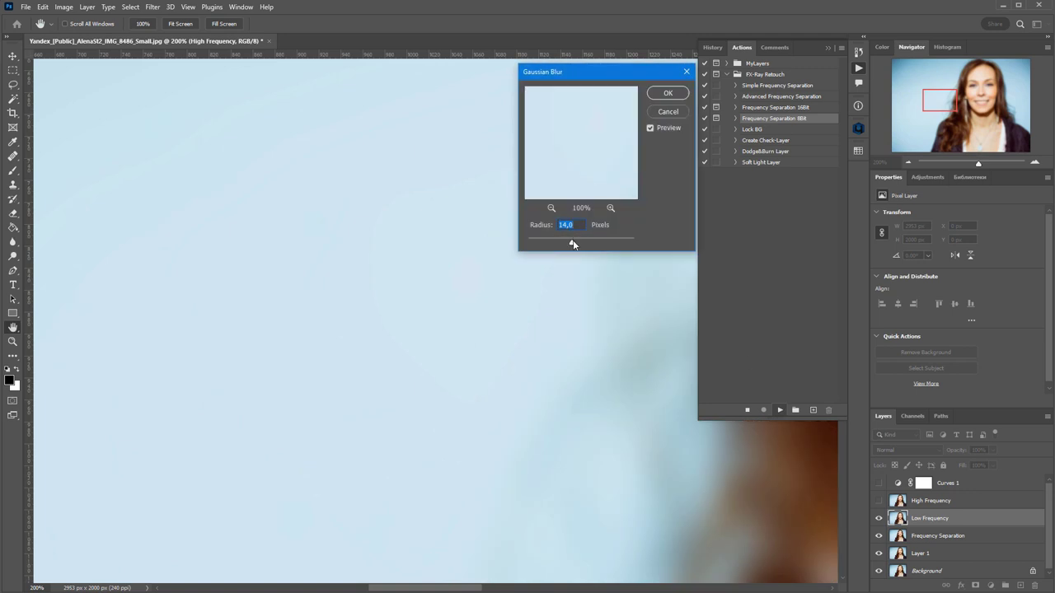
pyautogui.click(667, 93)
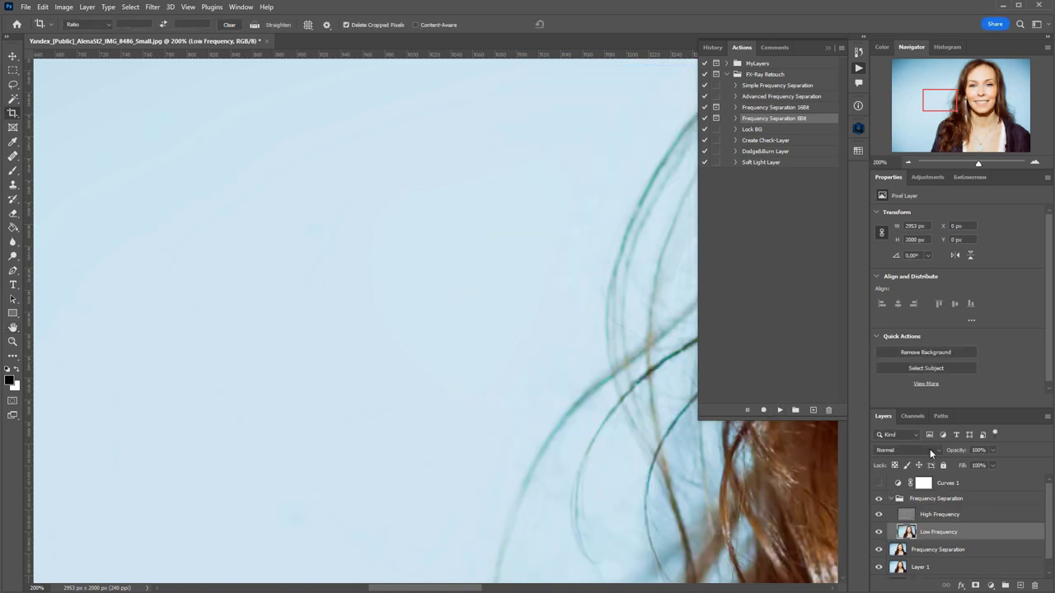
pyautogui.click(948, 499)
pyautogui.hotkey('ctrl', 'e')
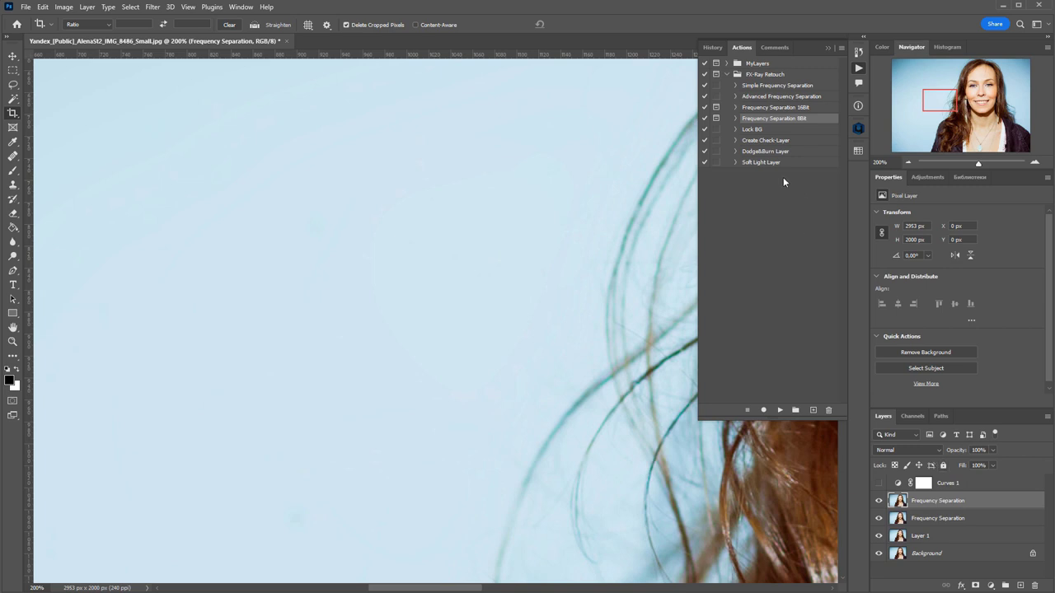
pyautogui.click(779, 410)
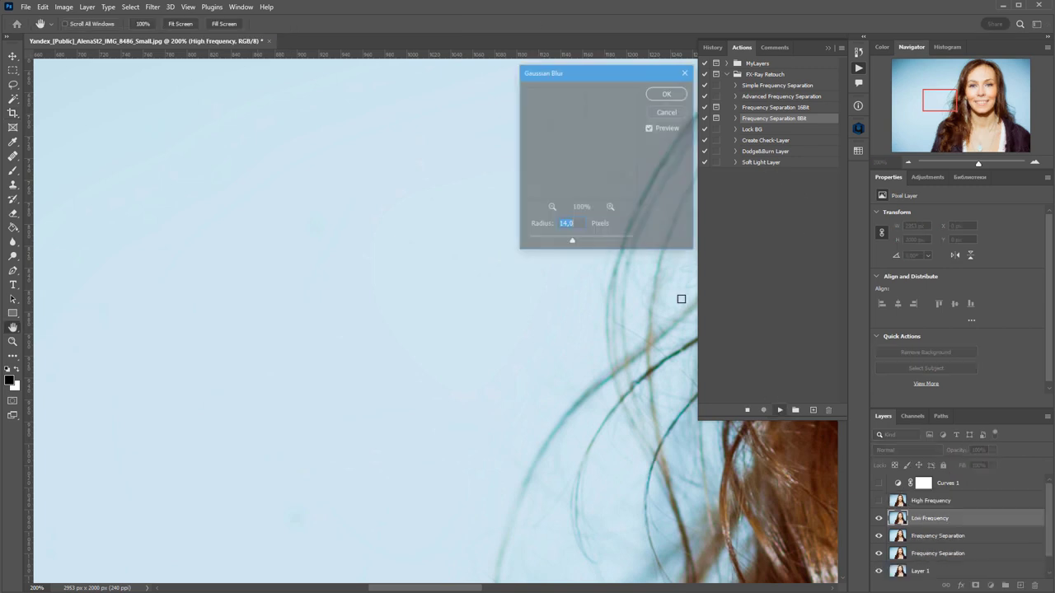
pyautogui.click(667, 93)
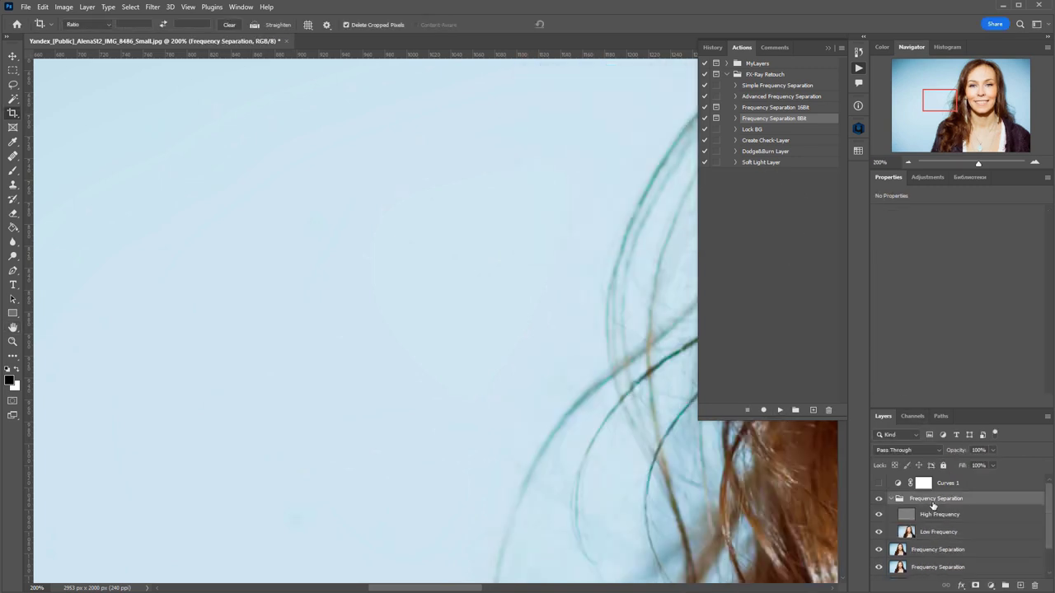
pyautogui.click(932, 503)
pyautogui.hotkey('ctrl', 'e')
# Show Curves 1 and delete the two extra Frequency Separation layers.
pyautogui.click(878, 484)
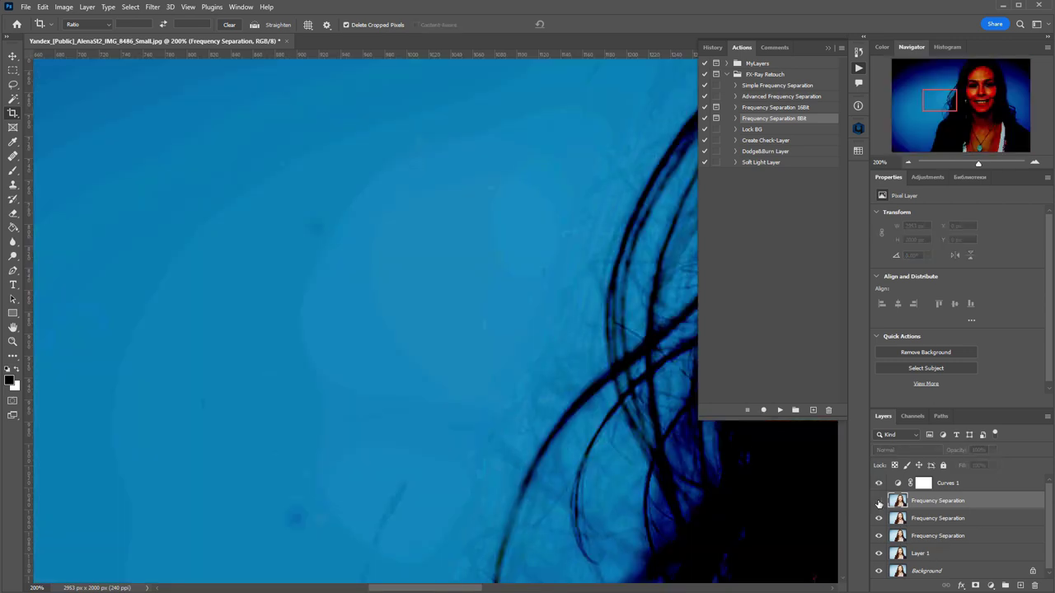
pyautogui.click(944, 519)
pyautogui.keyDown('shift'); pyautogui.click(952, 536); pyautogui.keyUp('shift')
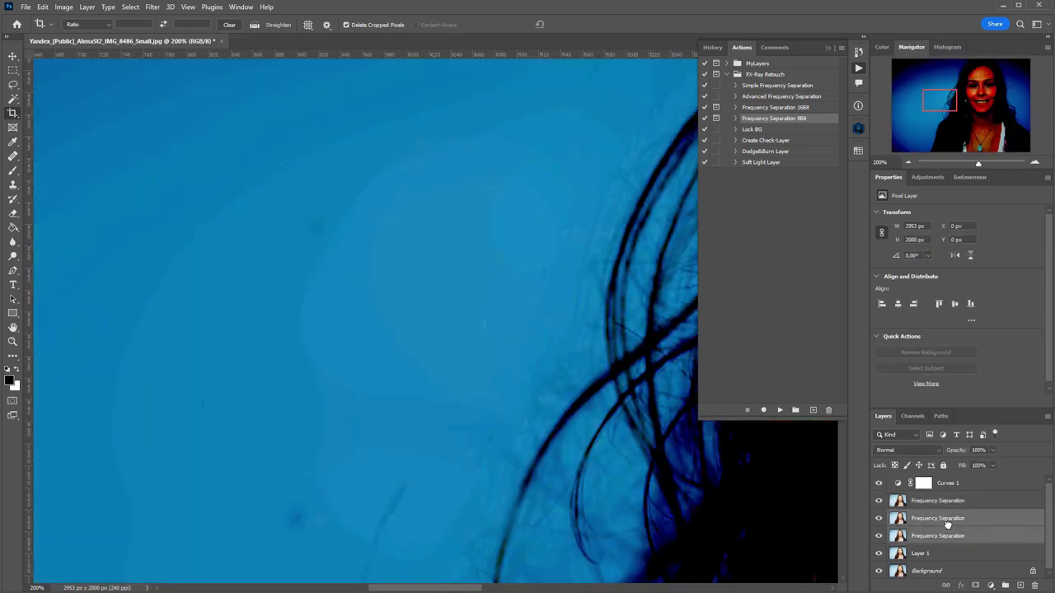
pyautogui.press('Delete')
# Toggle the Frequency Separation layer on and off to compare, then fit the image on screen.
pyautogui.click(879, 501)
pyautogui.click(879, 501)
pyautogui.click(879, 501)
pyautogui.click(879, 501)
pyautogui.click(879, 501)
pyautogui.click(879, 501)
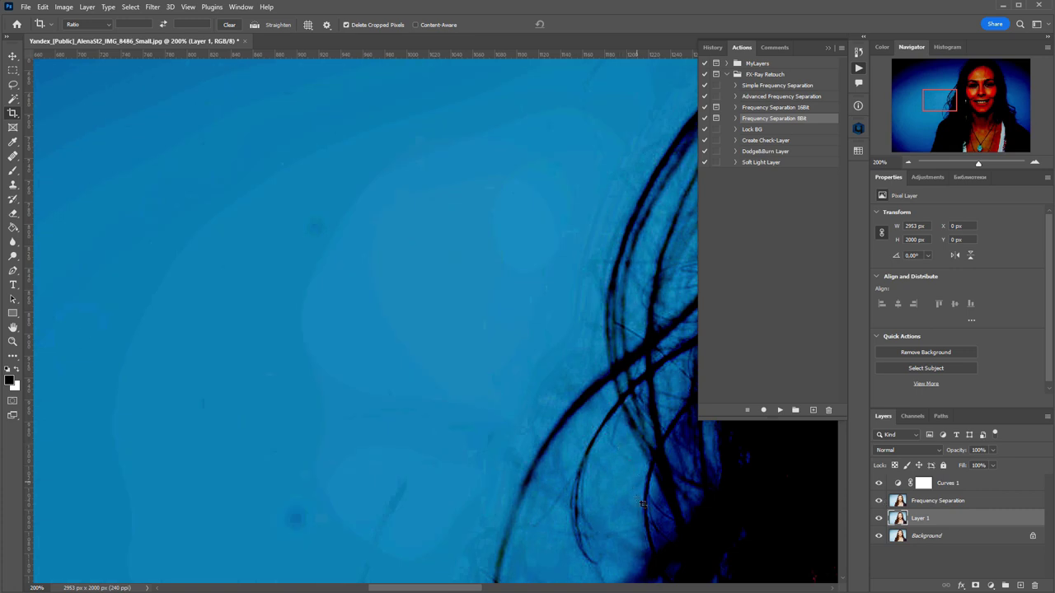
pyautogui.click(878, 501)
pyautogui.click(879, 501)
pyautogui.hotkey('ctrl', '0')
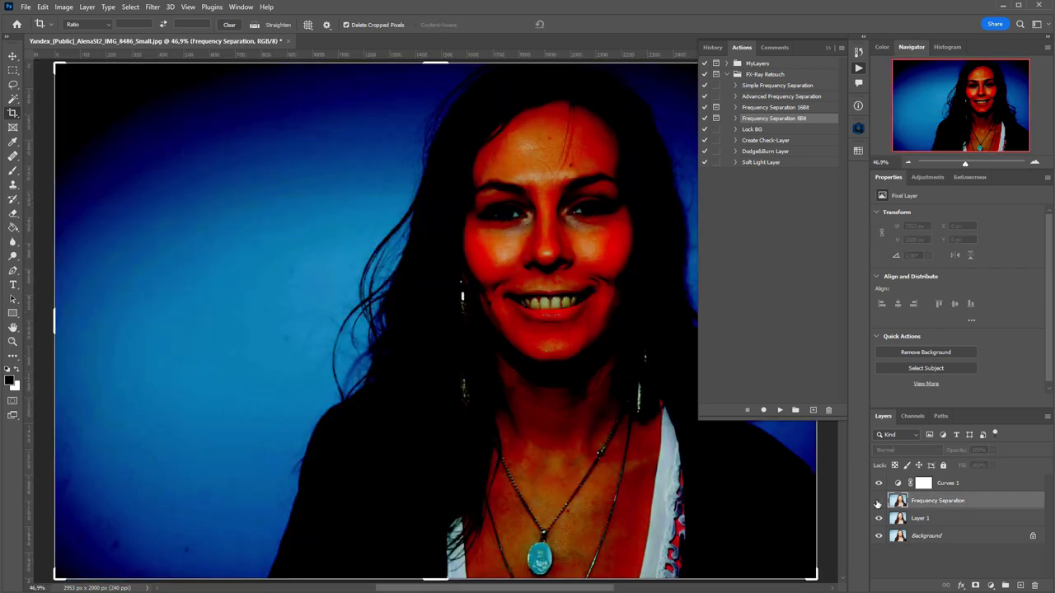
# Hide Curves 1 and Frequency Separation, collapse the Actions panel, view at 100%, and select Layer 1.
pyautogui.click(878, 483)
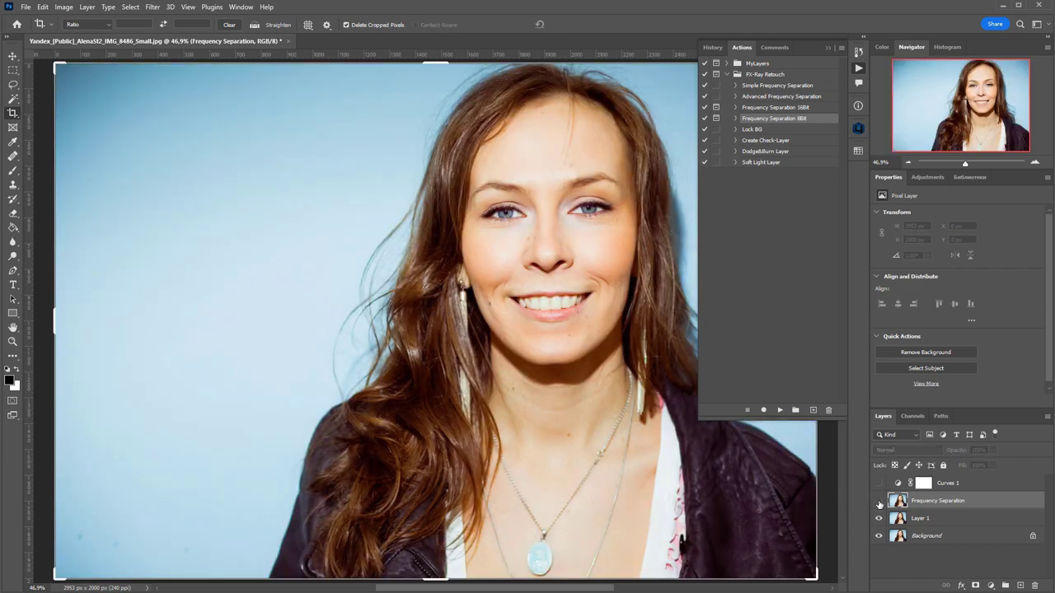
pyautogui.click(878, 501)
pyautogui.click(879, 501)
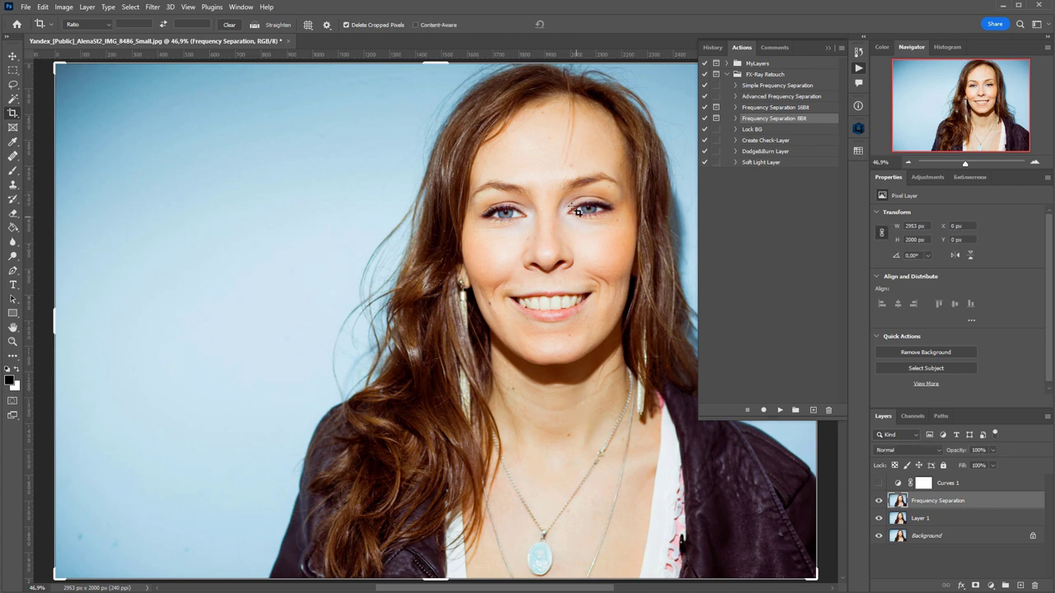
pyautogui.click(858, 68)
pyautogui.hotkey('ctrl', '1')
pyautogui.click(879, 501)
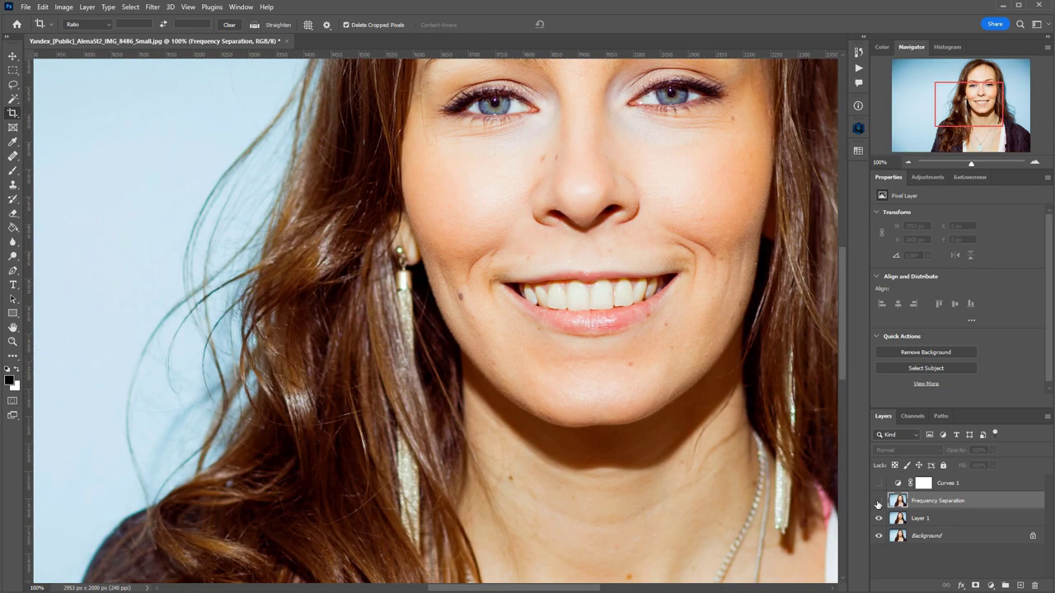
pyautogui.click(879, 501)
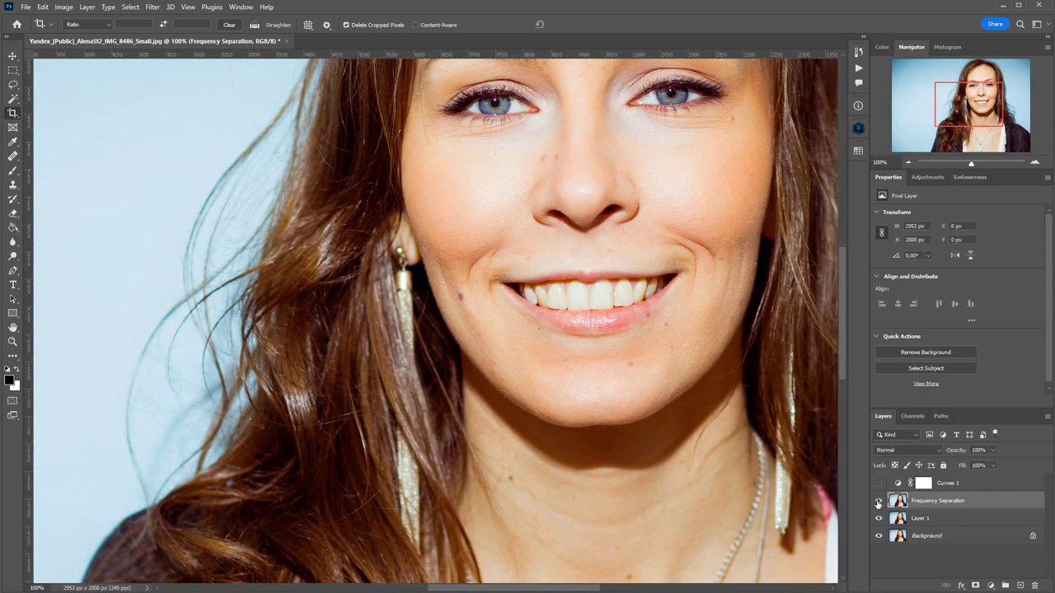
pyautogui.click(878, 501)
pyautogui.click(920, 520)
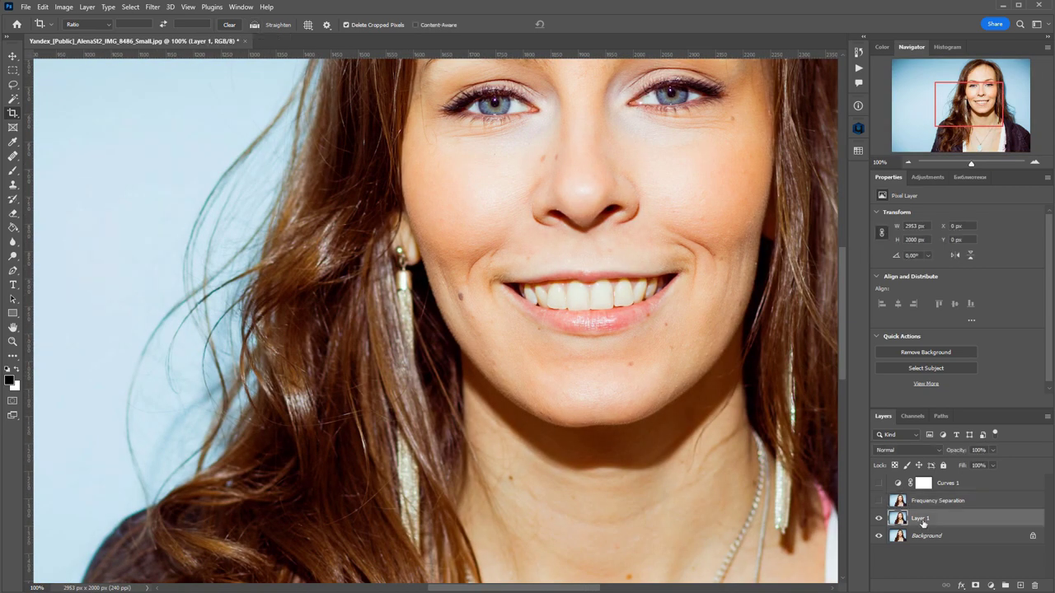
# Move Layer 1 above Curves 1, apply Retouch4me Frequency Separation as layers, then move Curves 1 above Group 1.
pyautogui.moveTo(922, 522); pyautogui.dragTo(926, 480)
pyautogui.click(152, 6)
pyautogui.moveTo(186, 275)
pyautogui.click(355, 322)
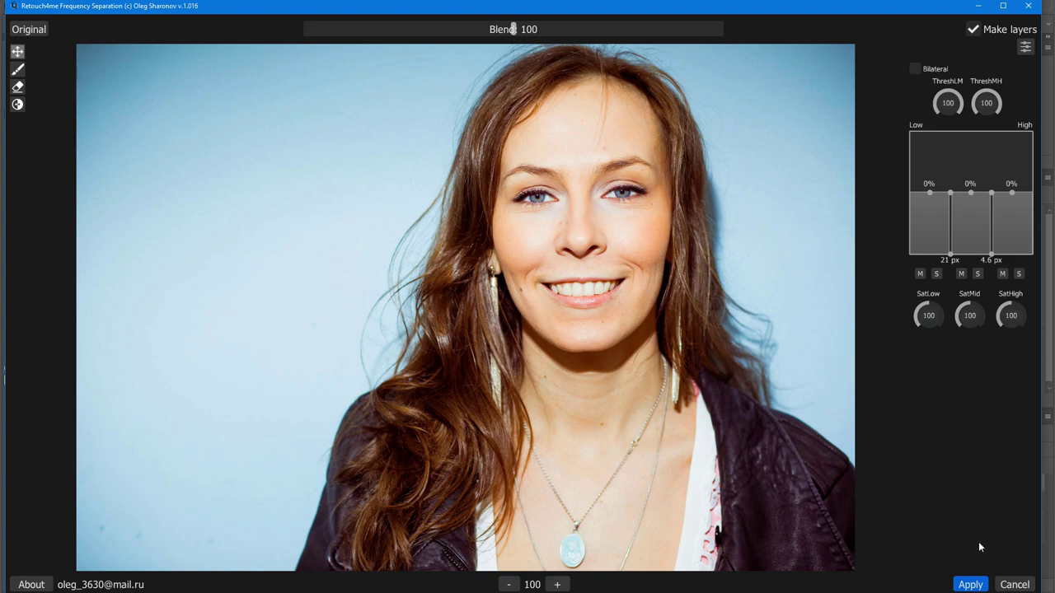
pyautogui.click(971, 585)
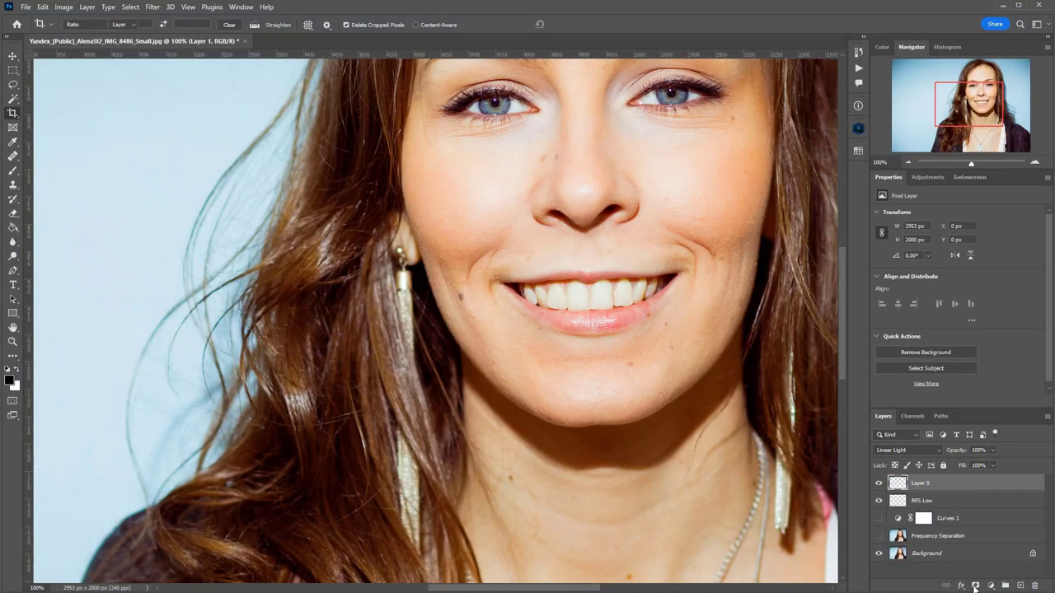
pyautogui.moveTo(956, 499); pyautogui.dragTo(954, 475)
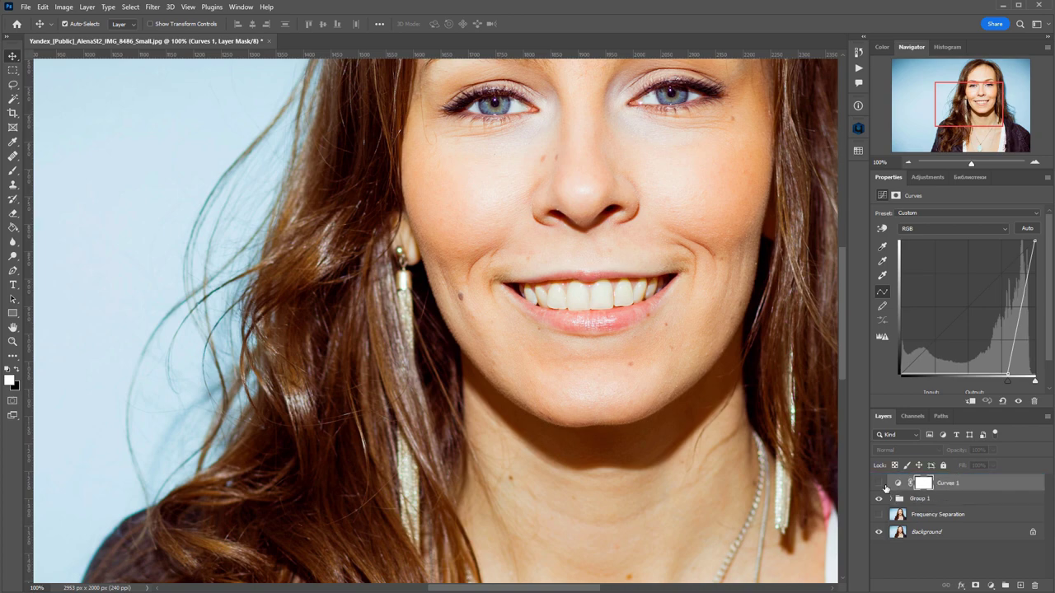
# Show Curves 1 above Group 1, then merge Group 1 and toggle its visibility to compare.
pyautogui.click(878, 499)
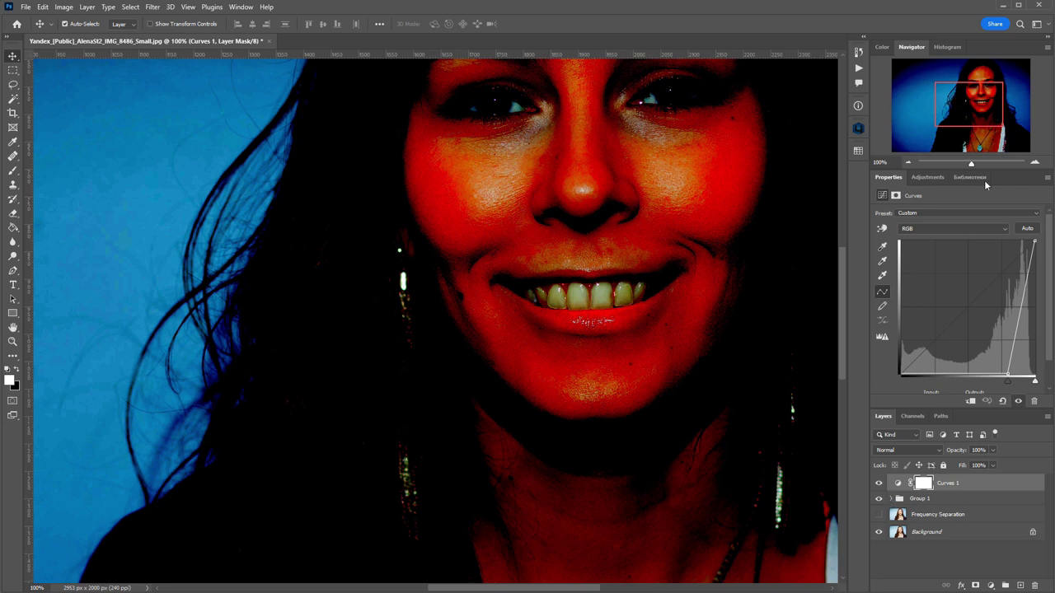
pyautogui.click(929, 499)
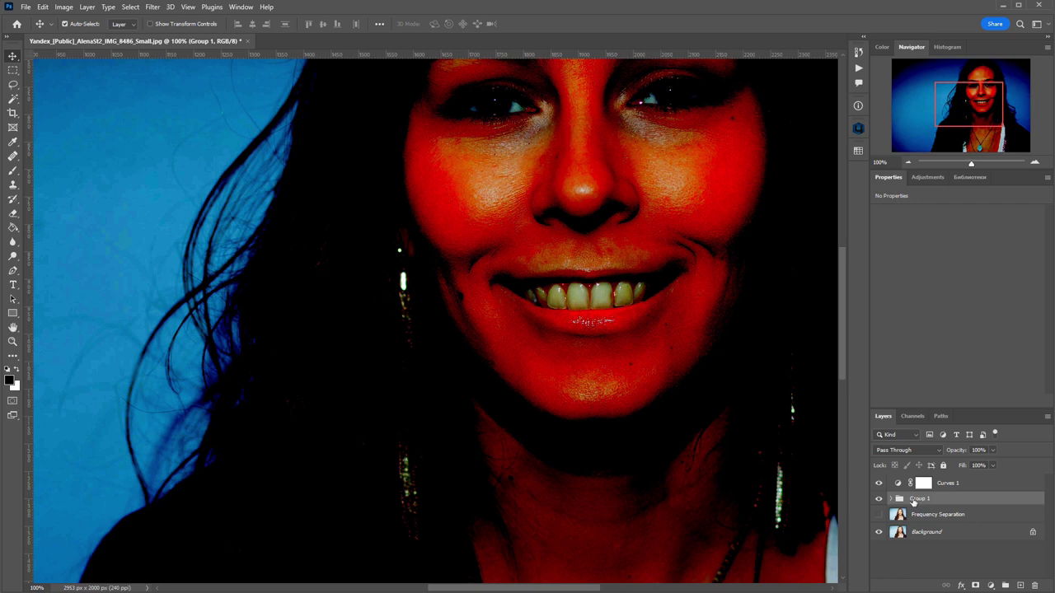
pyautogui.hotkey('ctrl', 'e')
pyautogui.click(879, 501)
pyautogui.click(879, 501)
pyautogui.click(878, 501)
pyautogui.click(878, 501)
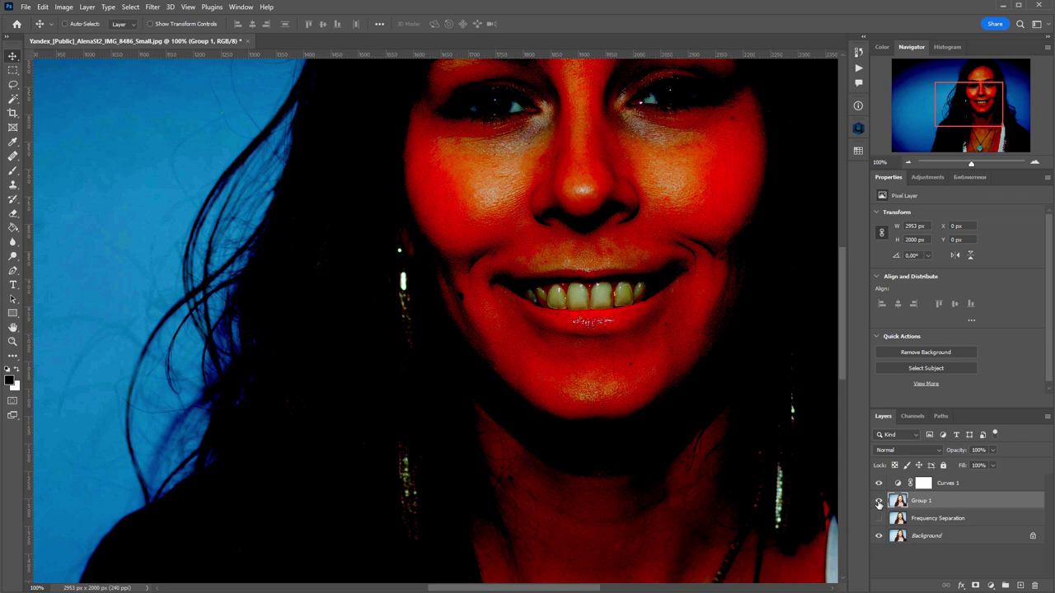
# Revert to the expanded Group 1 through the history and hide Curves 1.
pyautogui.hotkey('ctrl', 'z')
pyautogui.hotkey('ctrl', 'shift', 'z')
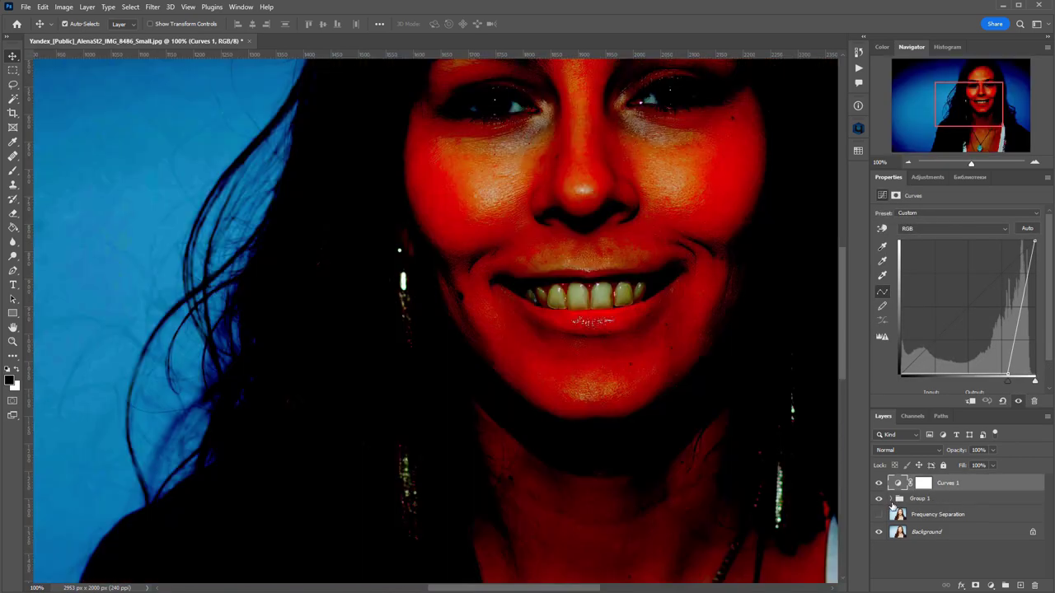
pyautogui.hotkey('ctrl', 'shift', 'z')
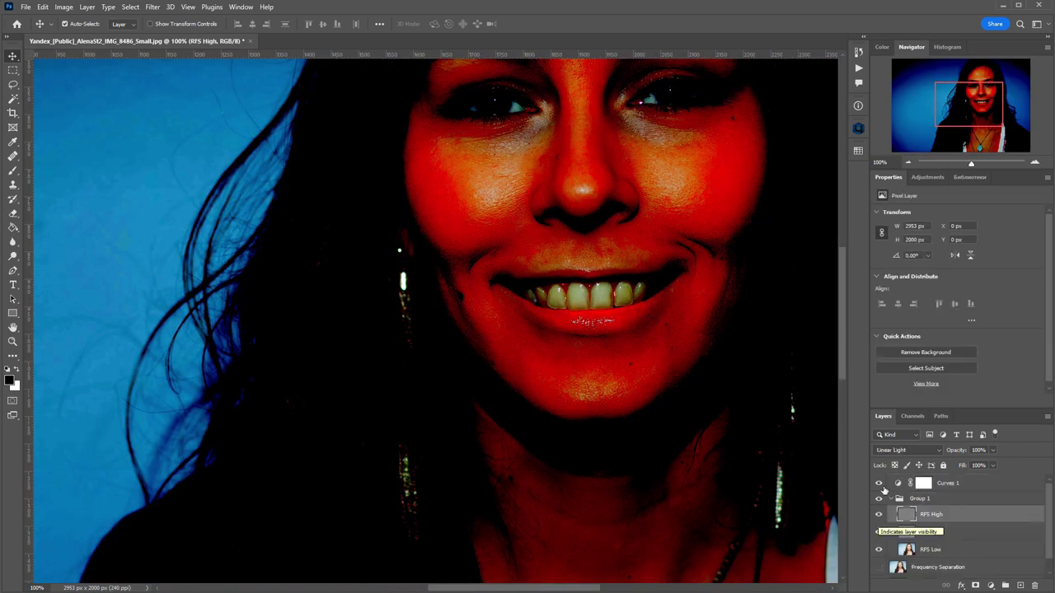
pyautogui.click(878, 483)
# Solo the RFS High layer to view only the grey fine-detail texture.
pyautogui.keyDown('alt'); pyautogui.click(878, 514); pyautogui.keyUp('alt')
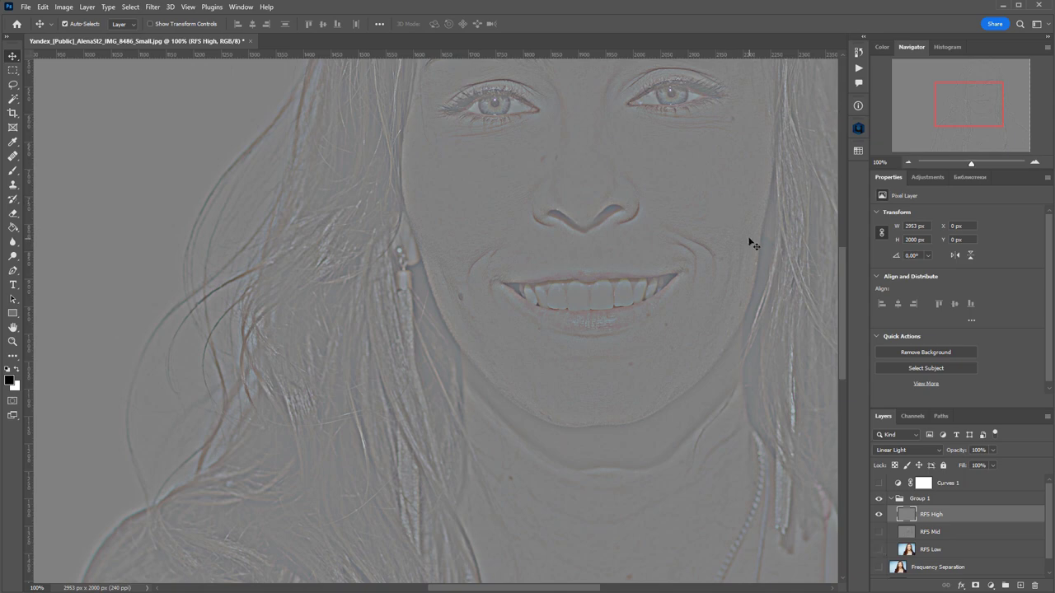
# Solo RFS Low, then restore all RFS layers and show Curves 1.
pyautogui.keyDown('alt'); pyautogui.click(879, 549); pyautogui.keyUp('alt')
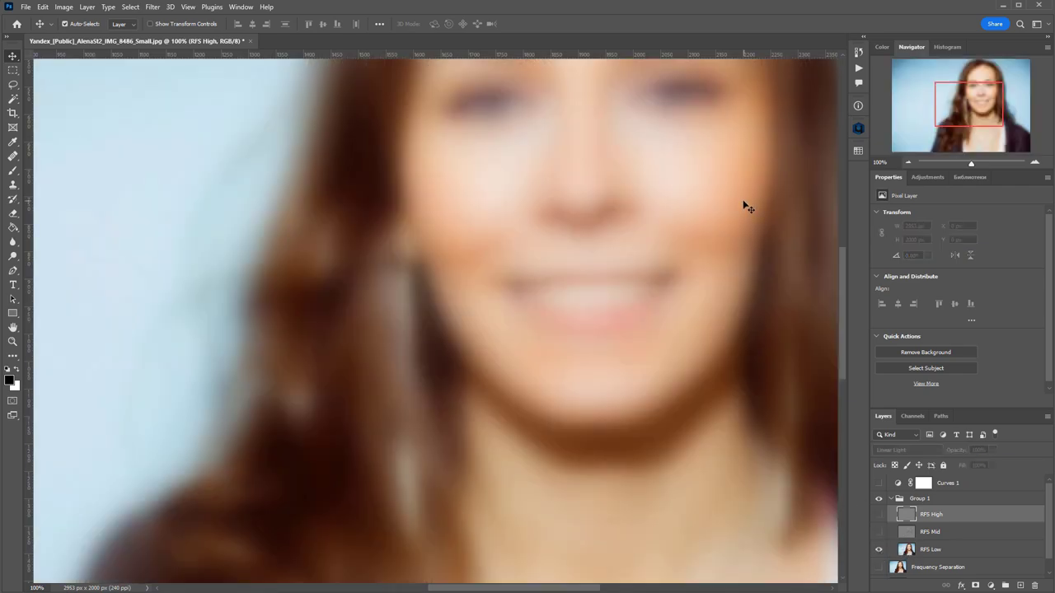
pyautogui.keyDown('alt'); pyautogui.click(878, 549); pyautogui.keyUp('alt')
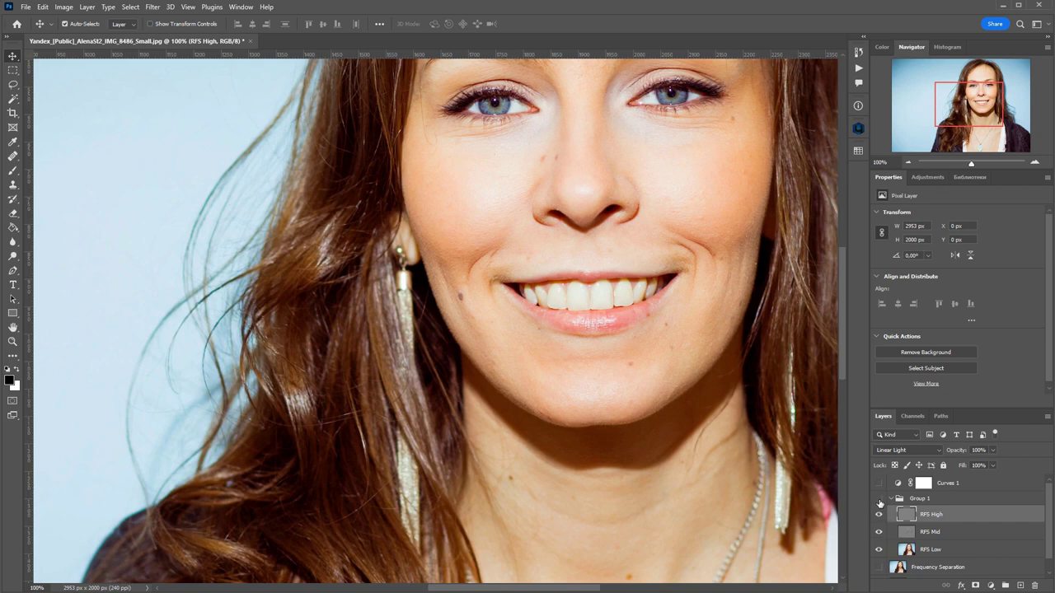
pyautogui.click(878, 483)
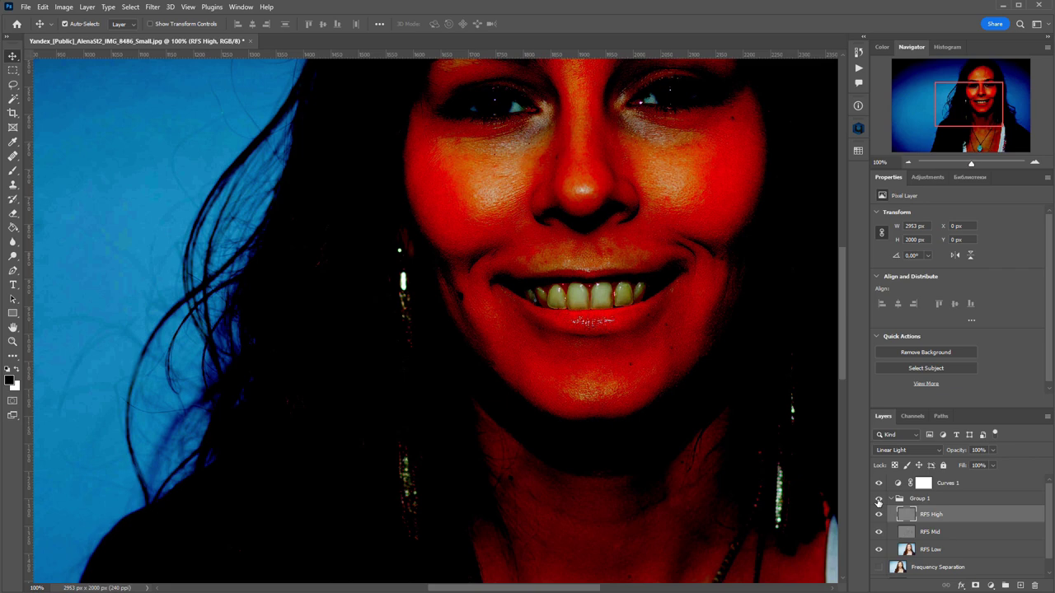
# Hide Curves 1, convert the document to 16 Bits/Channel, and select the Frequency Separation 16Bit action.
pyautogui.moveTo(879, 502); pyautogui.dragTo(878, 482)
pyautogui.click(87, 7)
pyautogui.moveTo(64, 7)
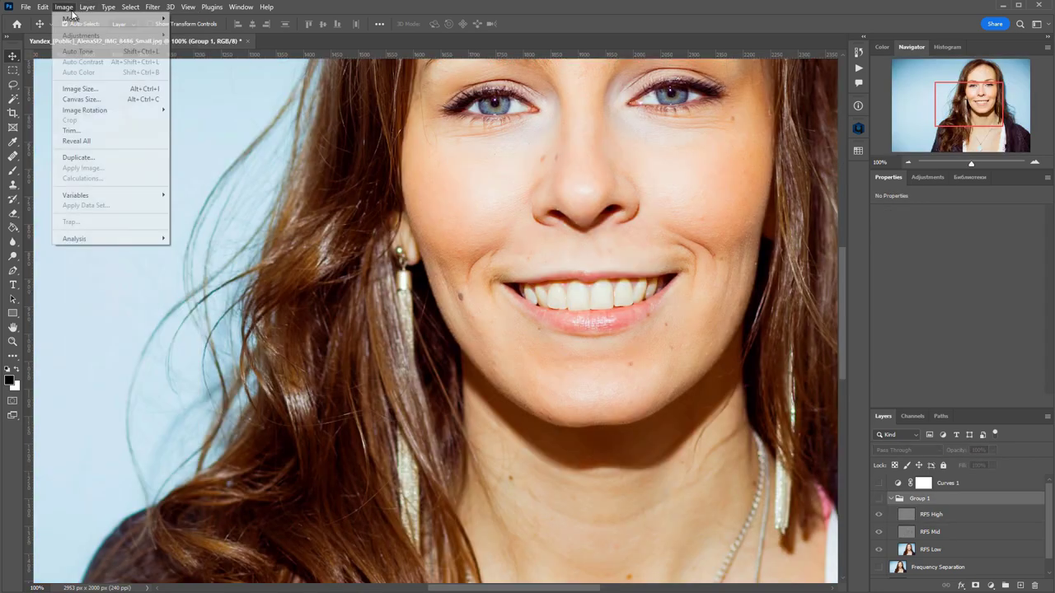
pyautogui.click(200, 119)
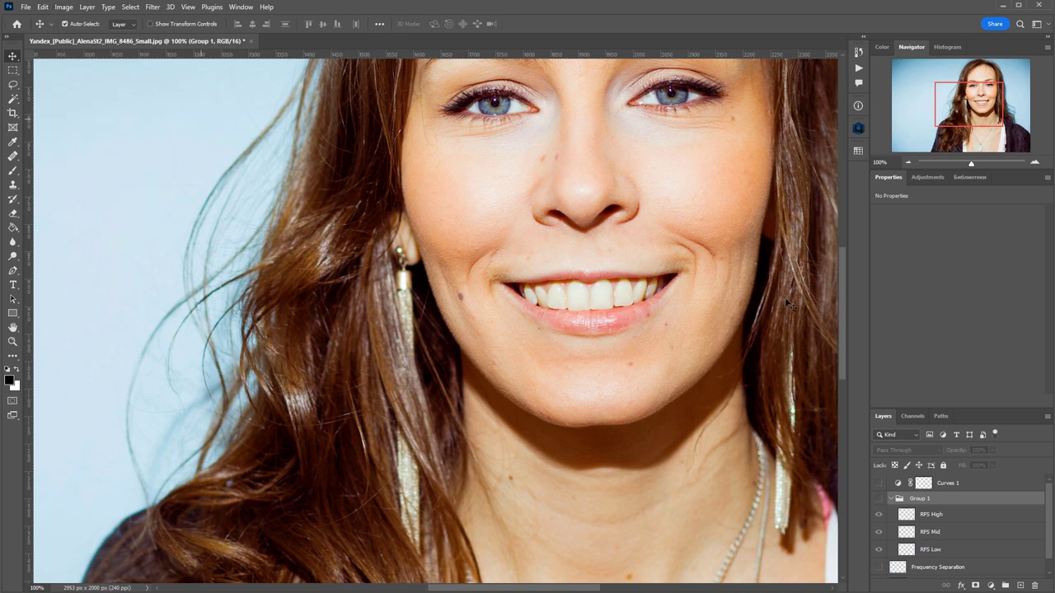
pyautogui.scroll(-1, 926, 497)
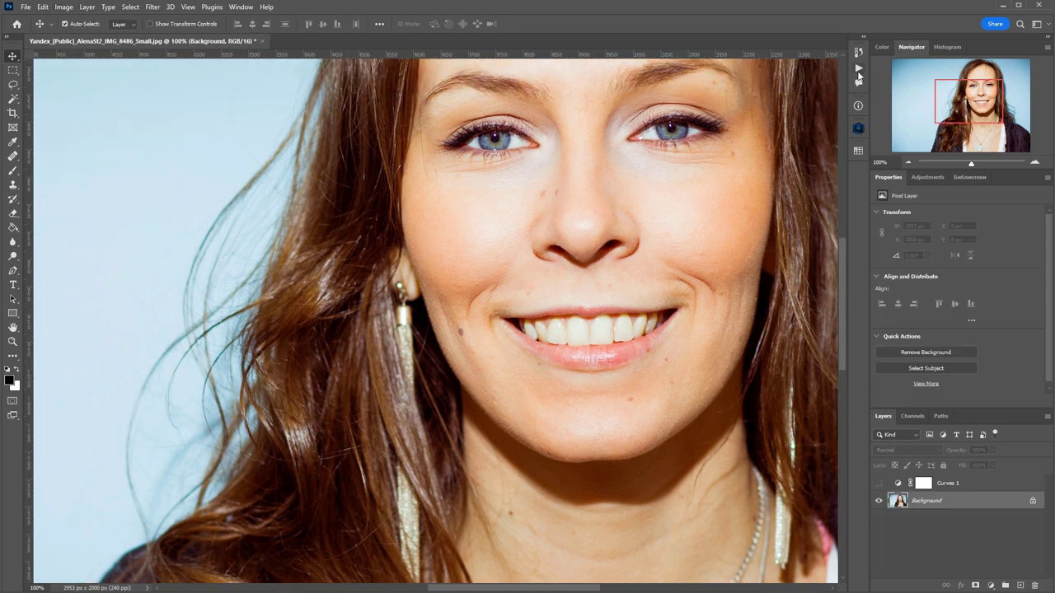
pyautogui.click(858, 67)
pyautogui.click(774, 107)
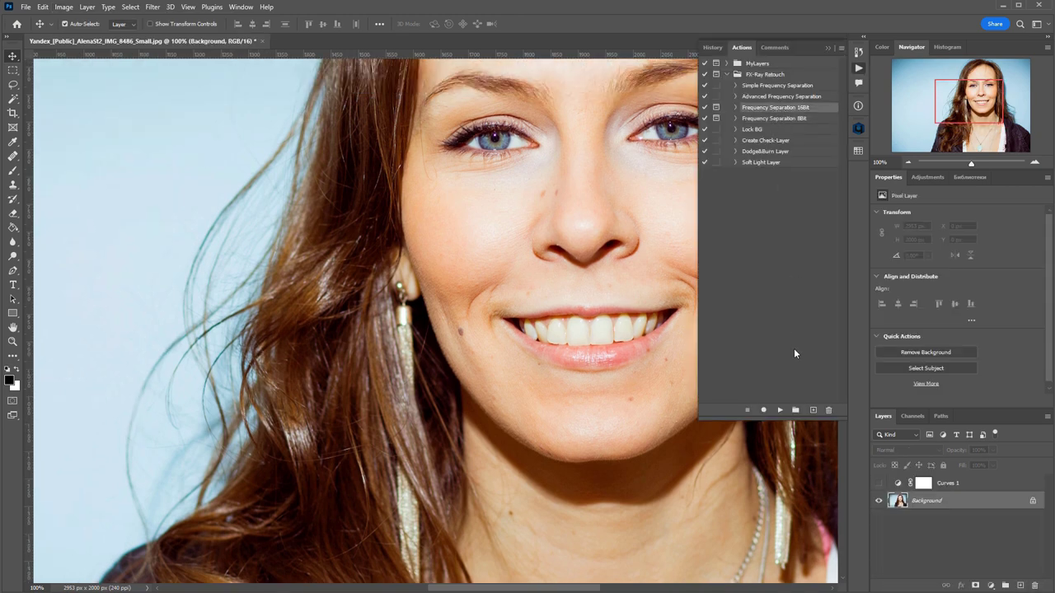
# Run the Frequency Separation 16Bit action with a 14 px blur, checking it against Curves 1 before hiding it.
pyautogui.click(777, 409)
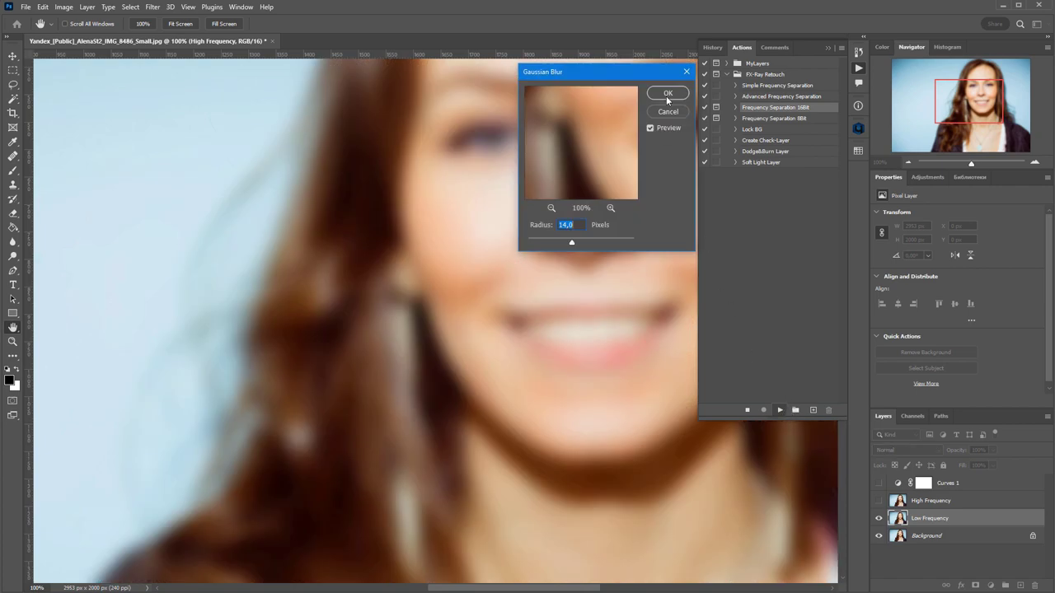
pyautogui.click(667, 94)
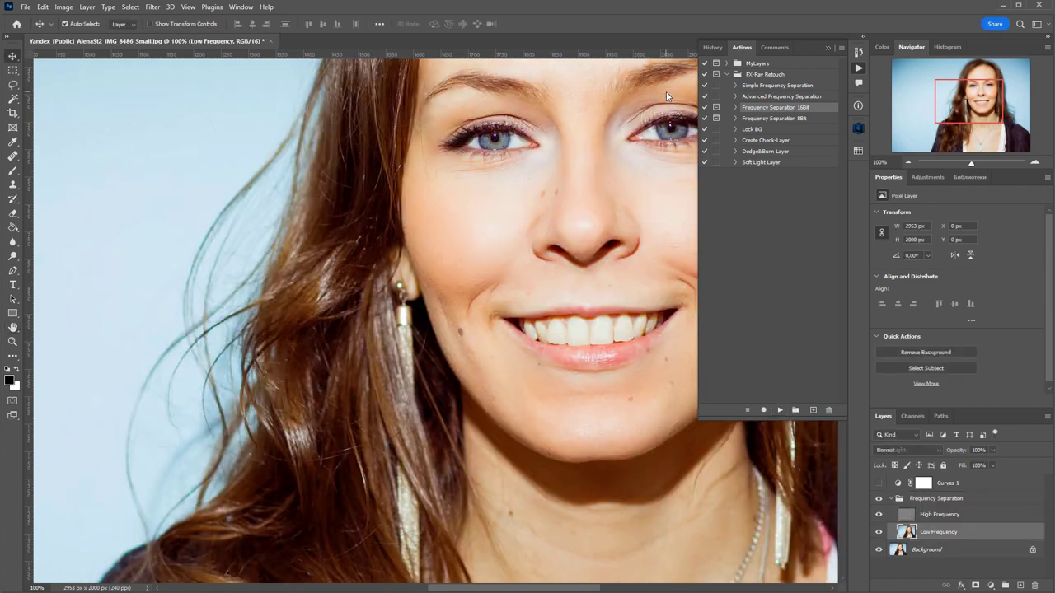
pyautogui.click(878, 484)
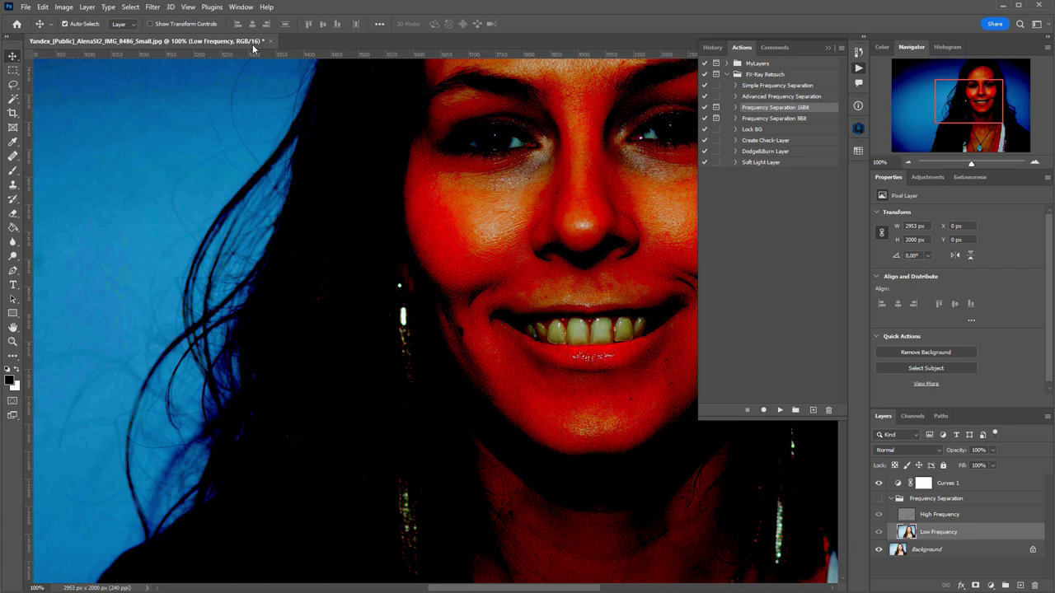
pyautogui.click(910, 517)
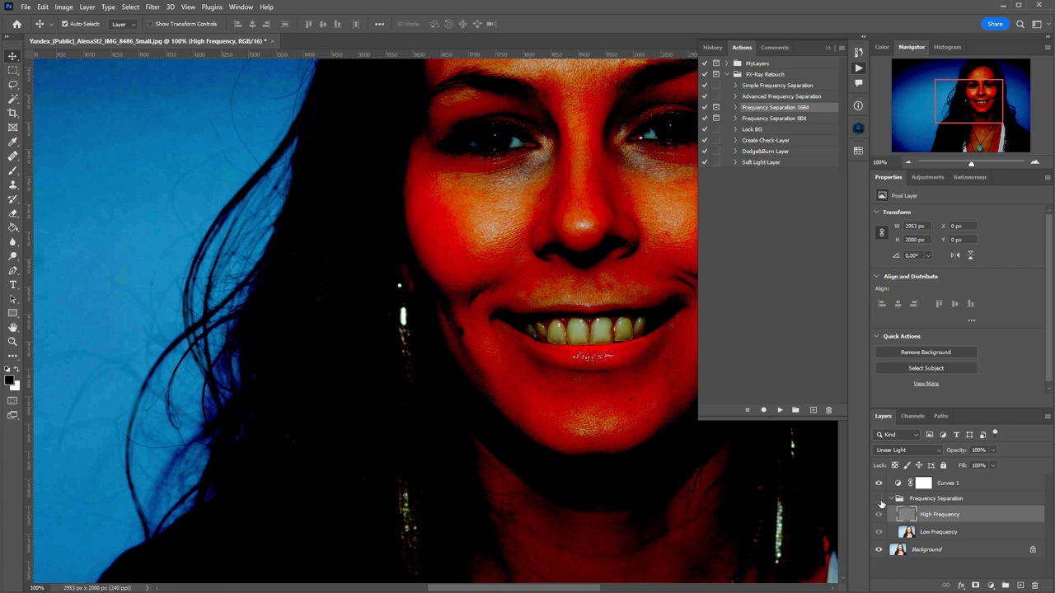
pyautogui.click(878, 483)
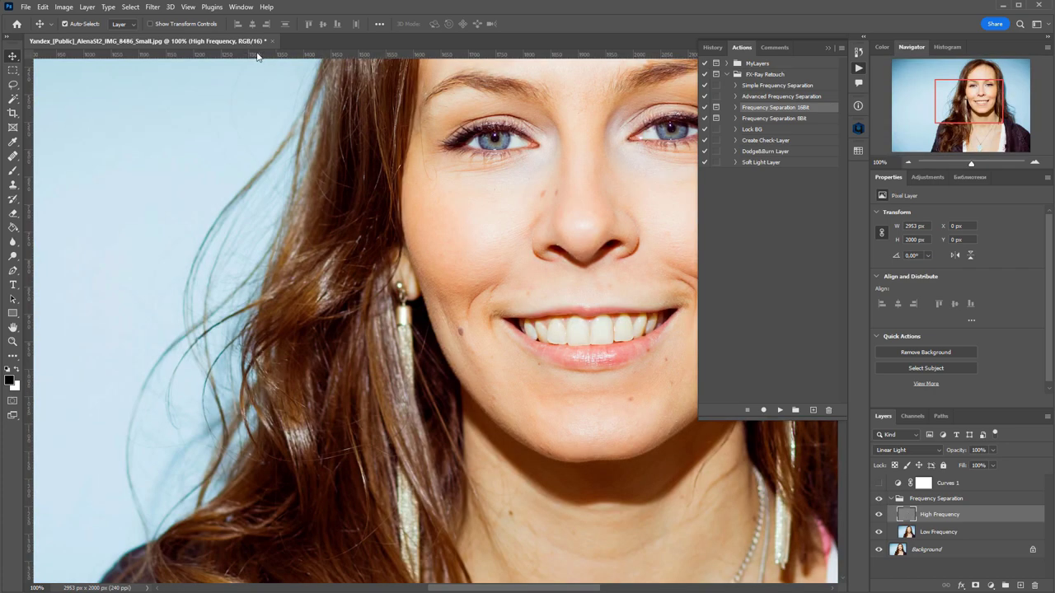